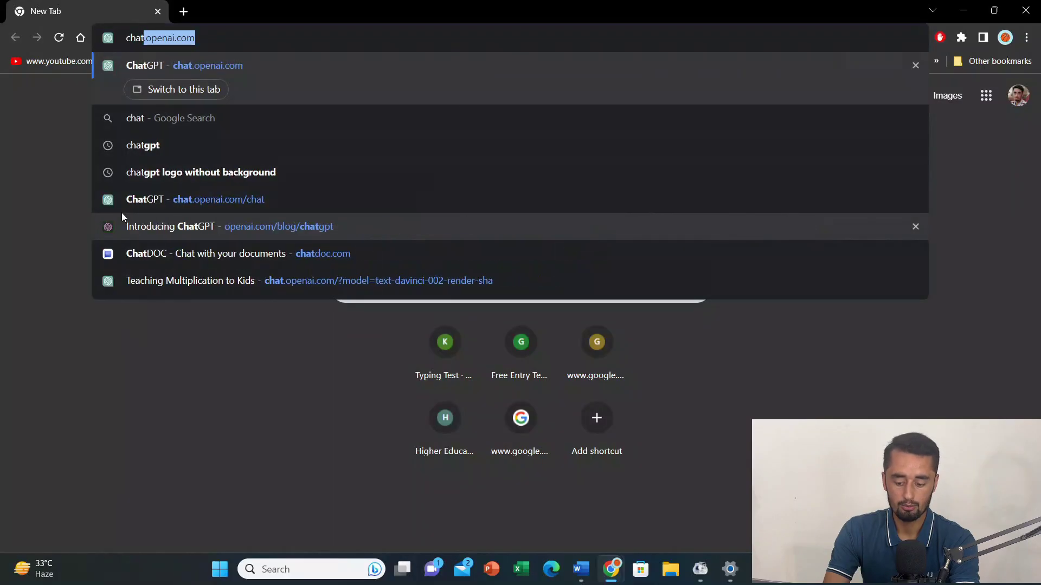
Open ChatGPT and greet it with 'Hi', getting 'Hello! How can I assist you today?'.
type("gpt")
key("Return")
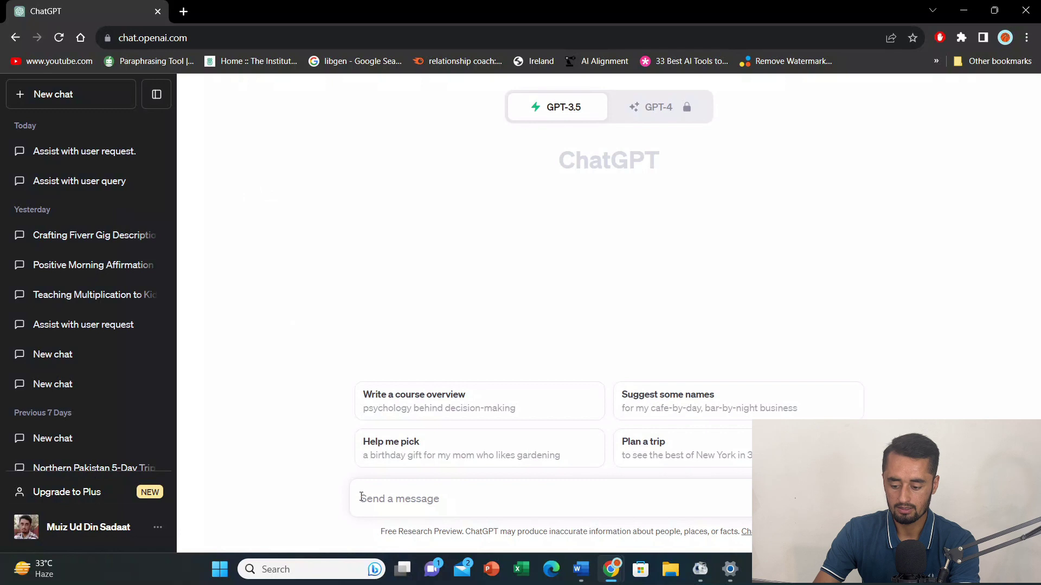
type("Hi")
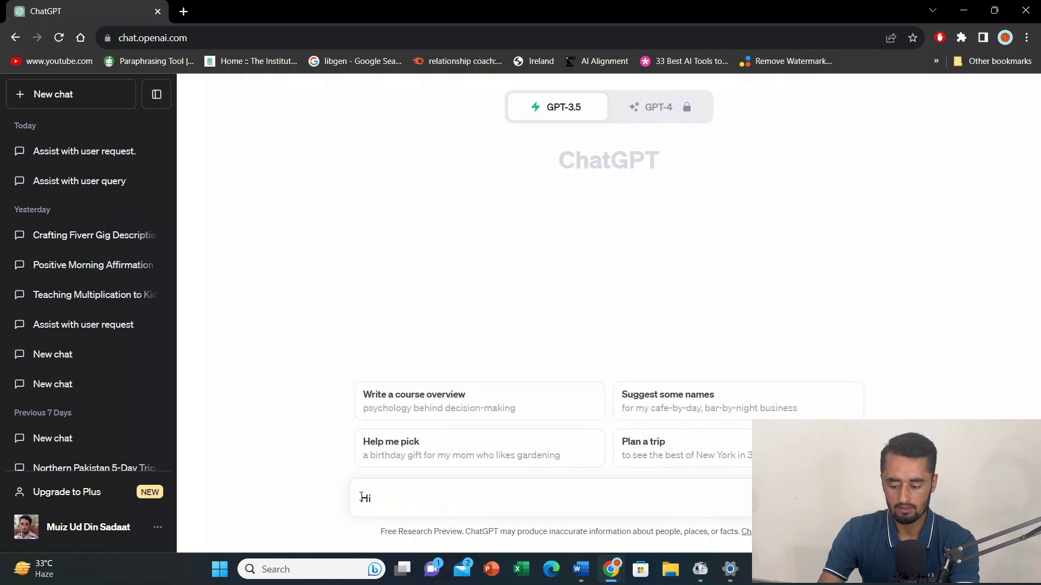
key("Return")
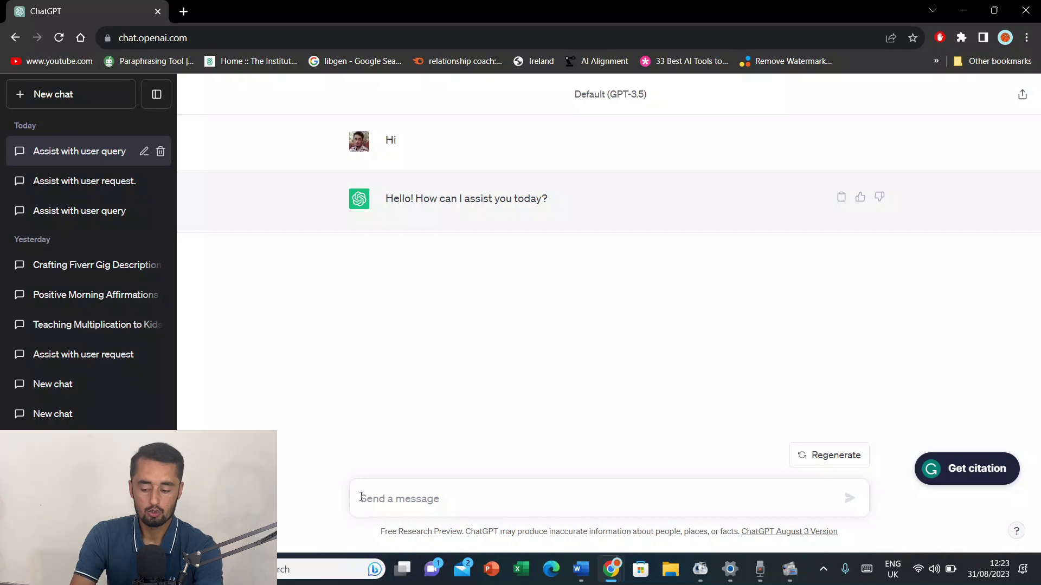
Ask ChatGPT for a script for a video on effective morning affirmations, inviting clarifying questions.
type("I am ")
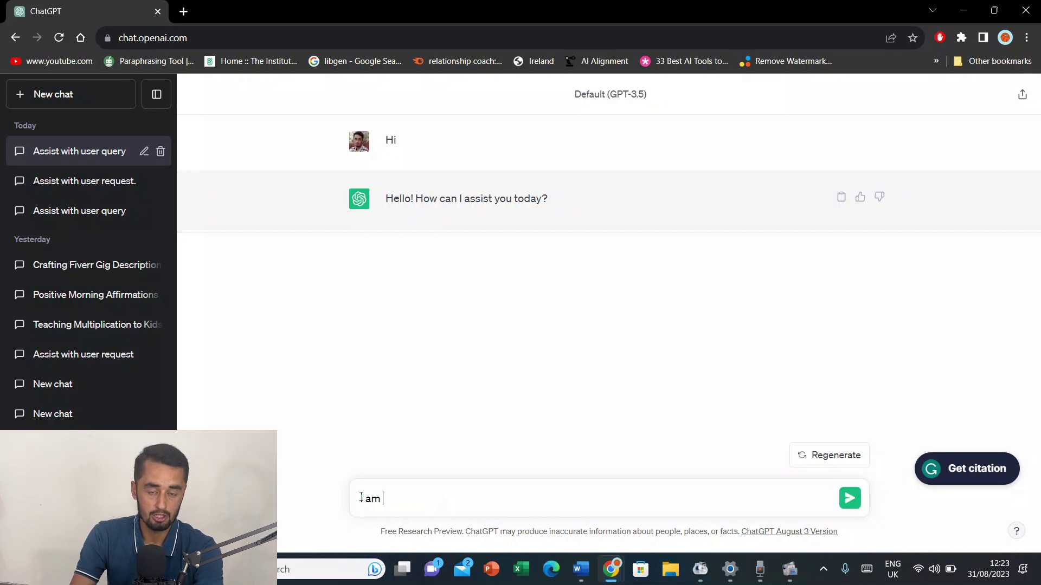
type("planni")
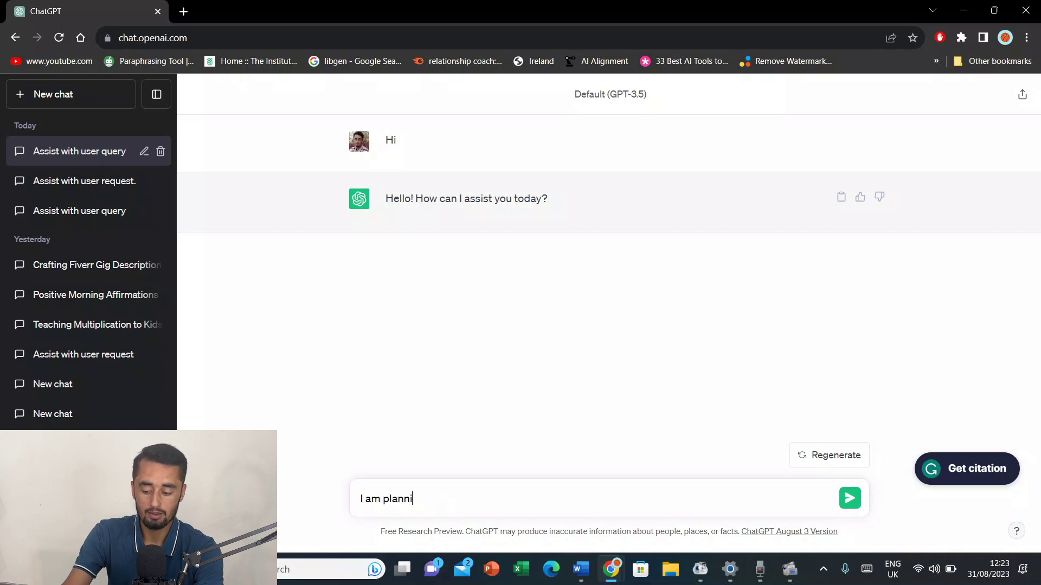
type("ng to make a vi")
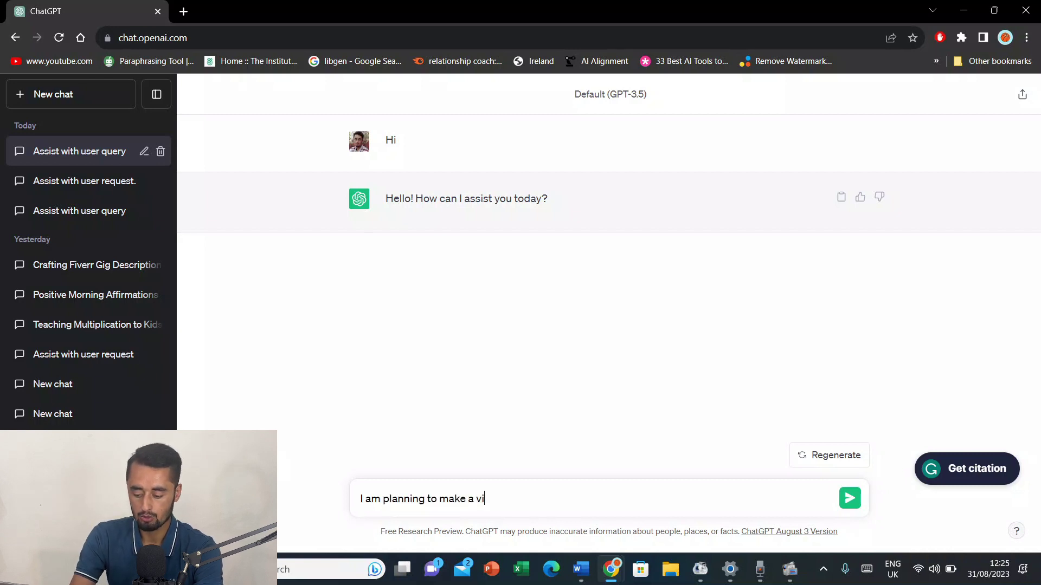
type("deo about")
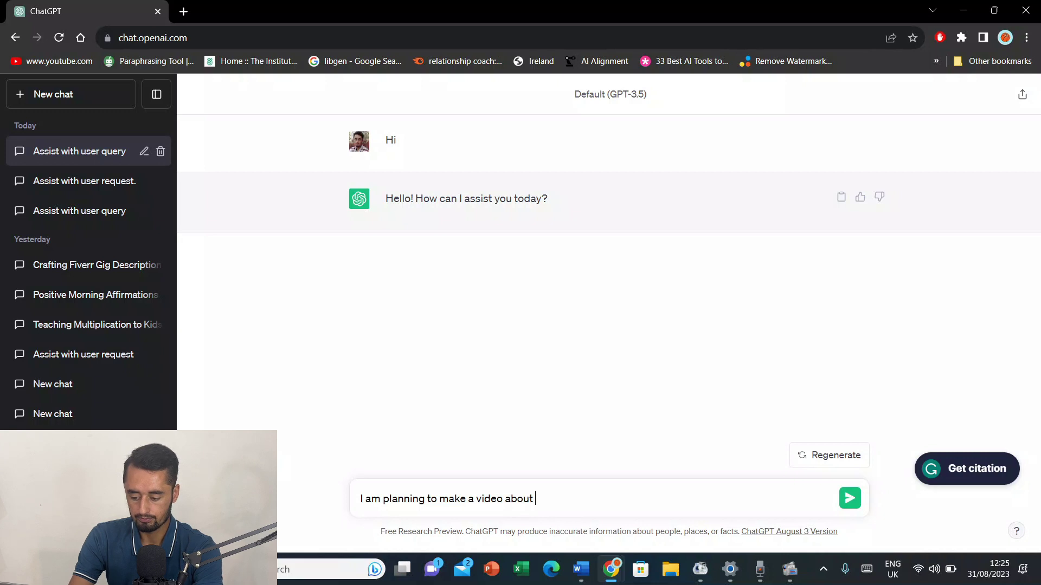
type(" effective morning a")
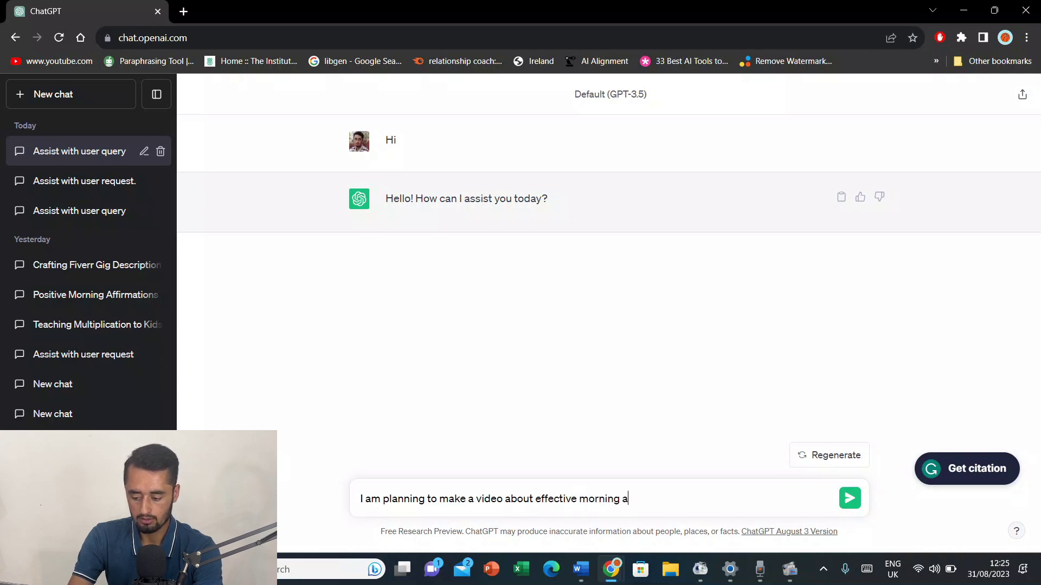
type("ffirmations. Can you help me writing a")
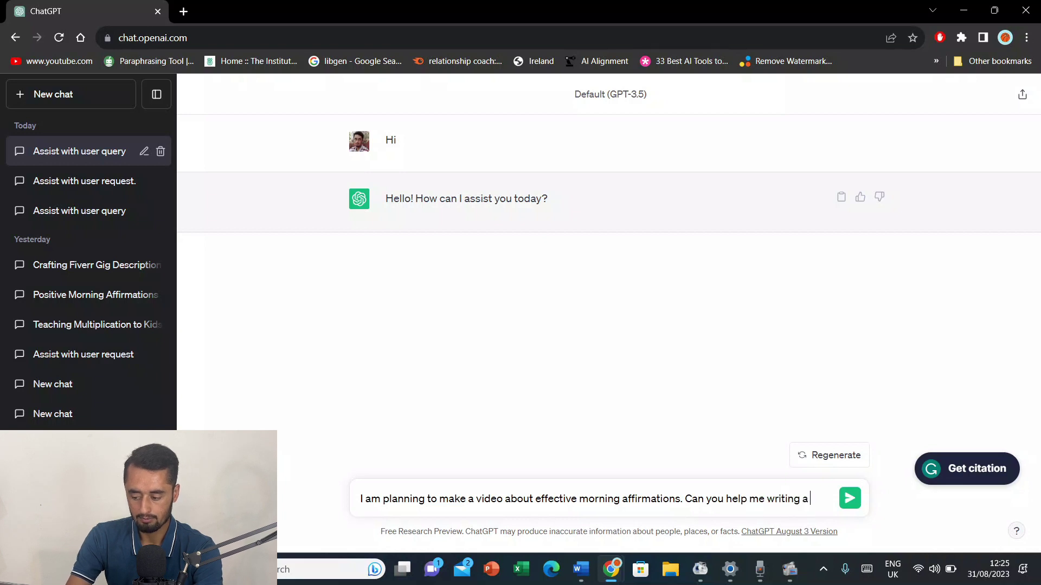
type("script f")
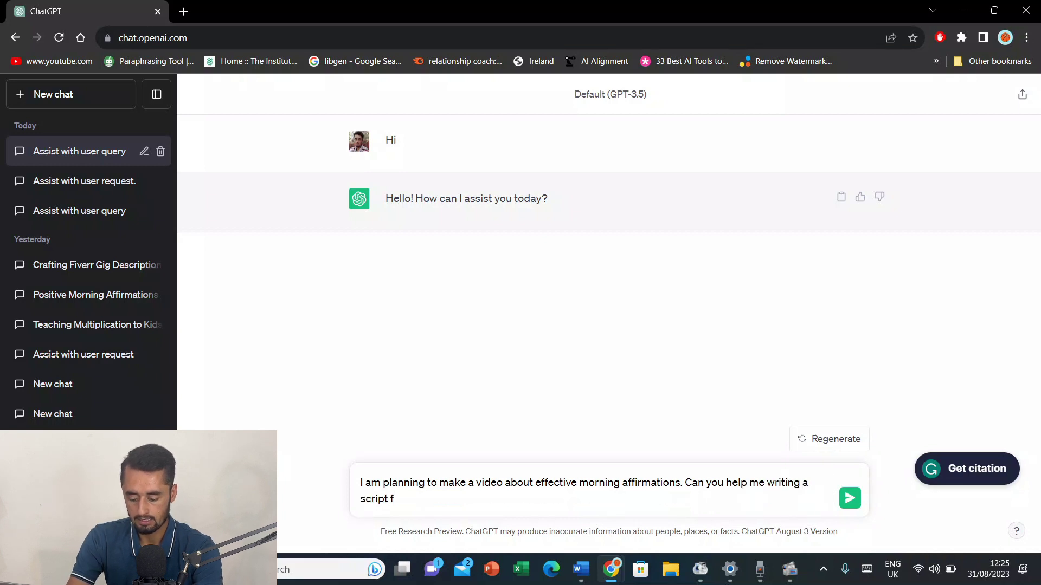
type("or this video. You can ask me for details if you")
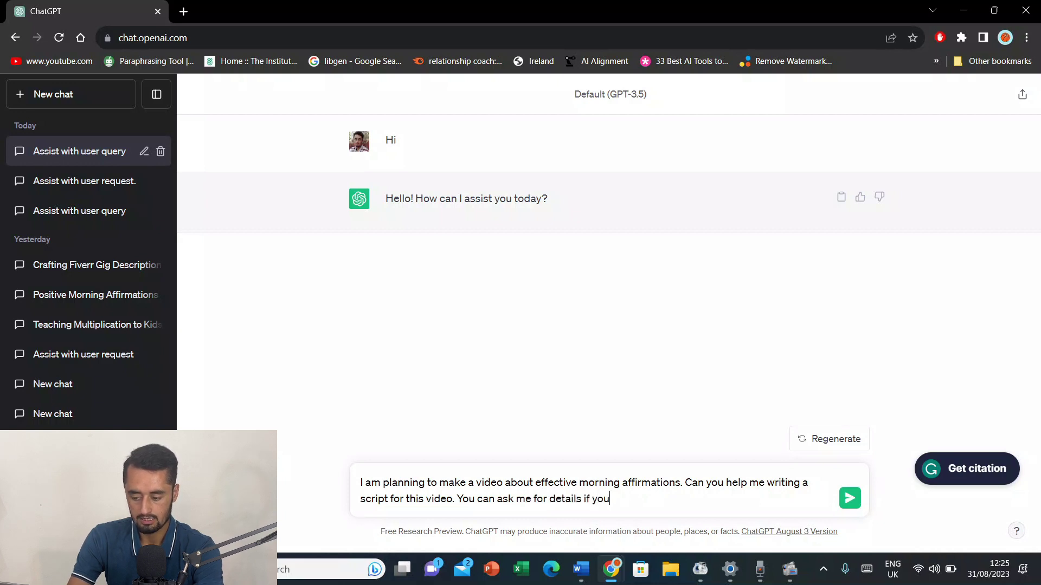
type(" have any doubt.")
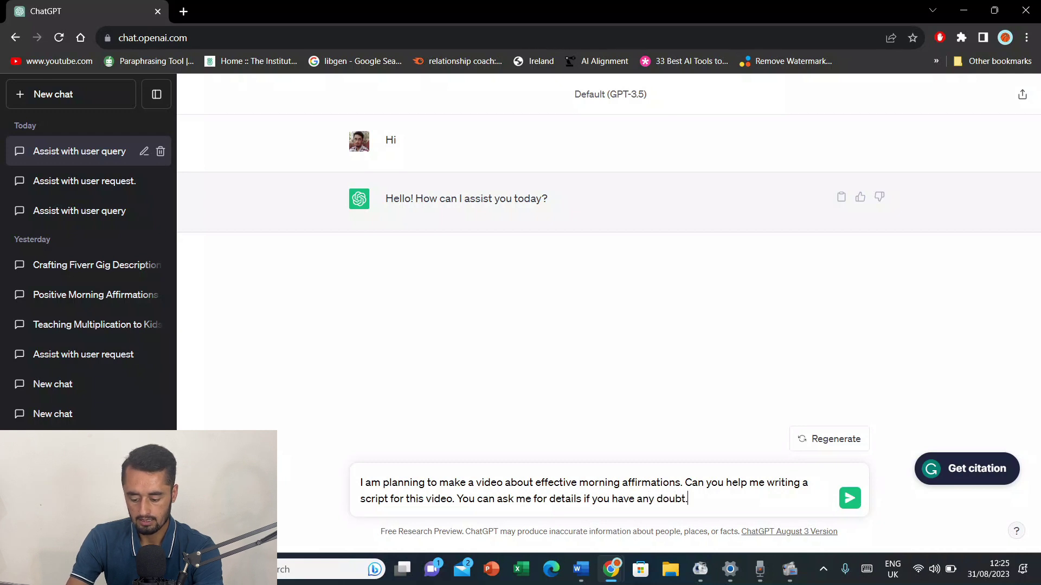
key("Return")
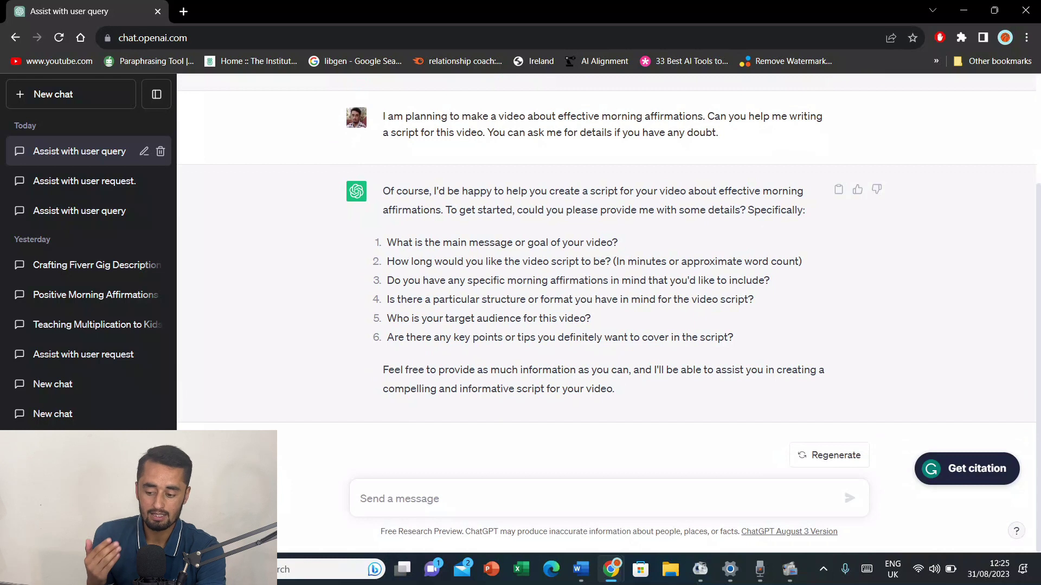
scroll(423, 320, "up", 1)
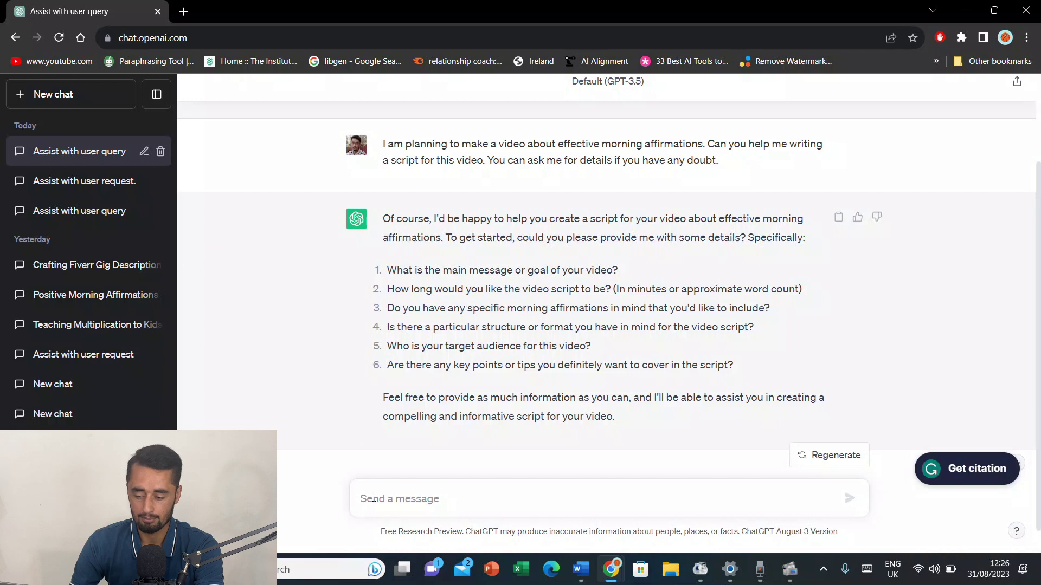
Draft numbered answers: stay positive, 3–5 minutes, motivating, ages 15–45, job stress and relationships.
type("1.")
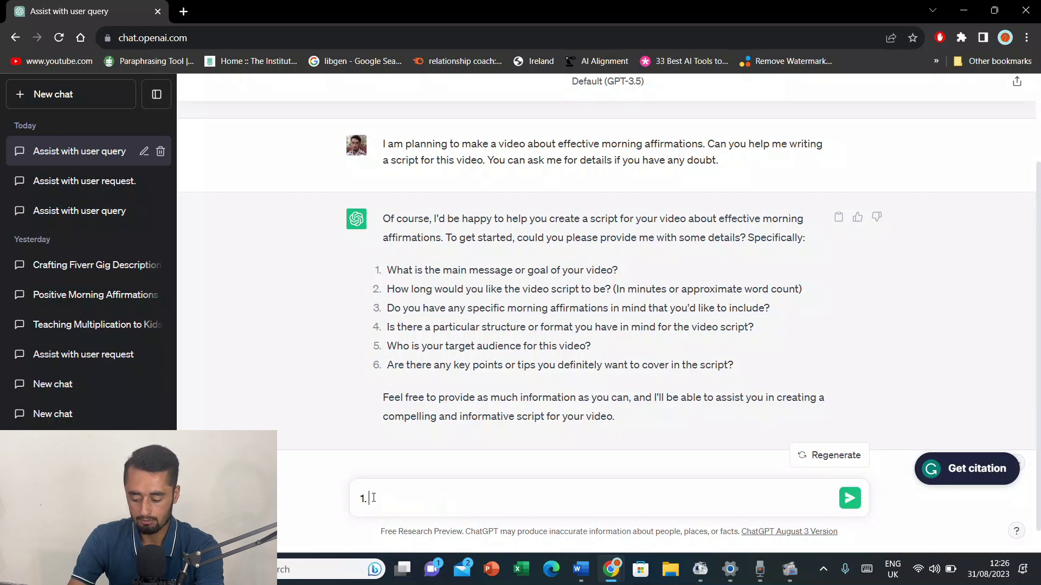
type(" The me")
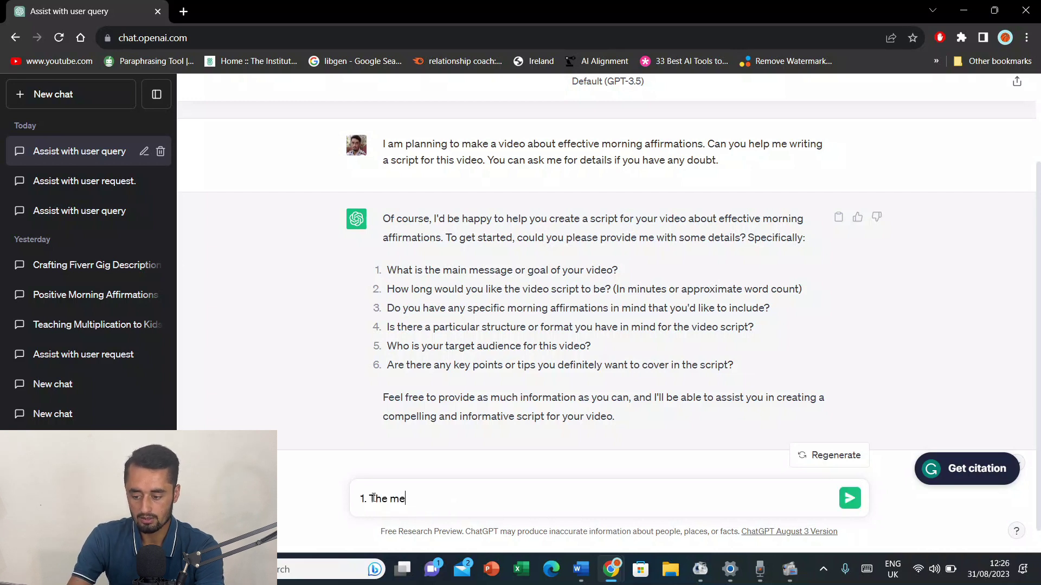
type("ssage i want to give is to stay positive and sta")
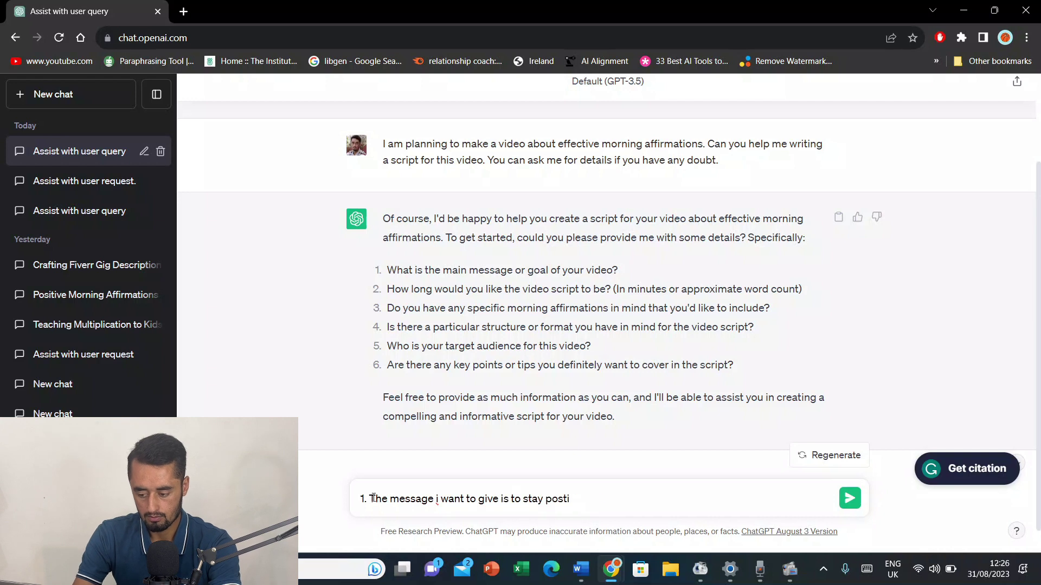
type("rt afresh 2. the video script should be in between 3 to ")
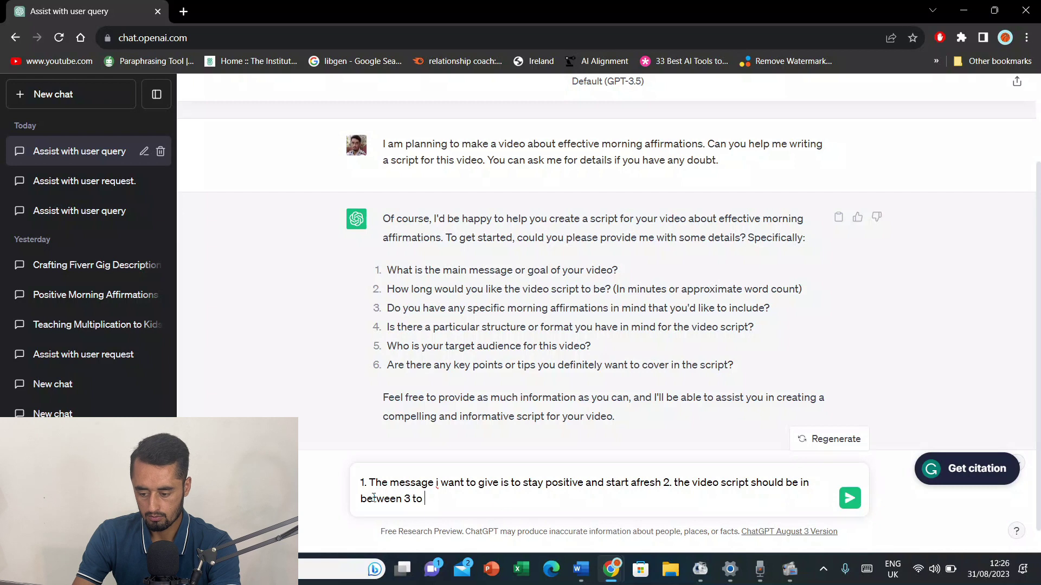
type("5 minutes 3. I don't have any specific morning affirmations, you can include anyone yourself")
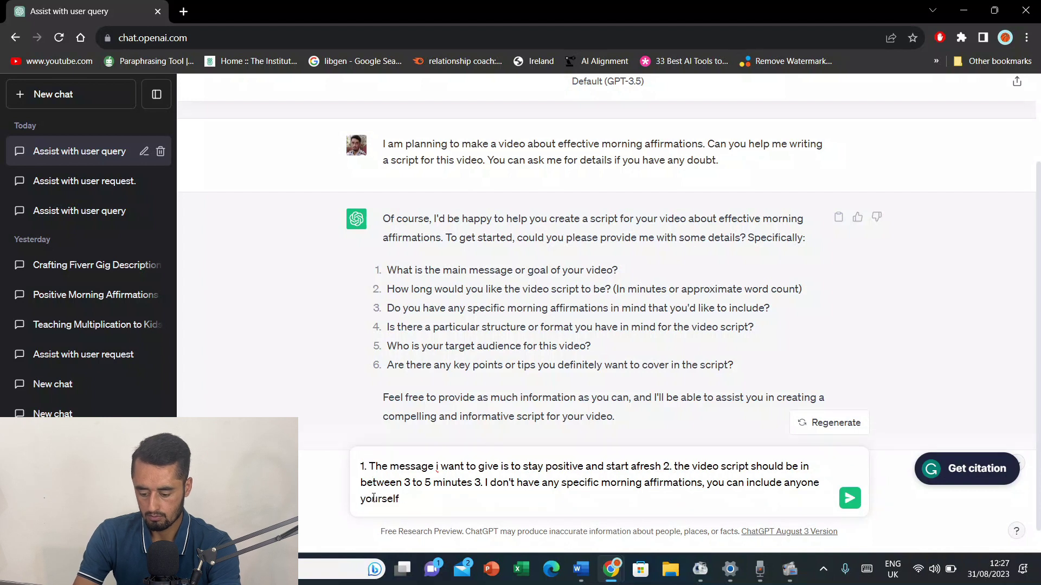
type(" 4. Try to be motivating and em")
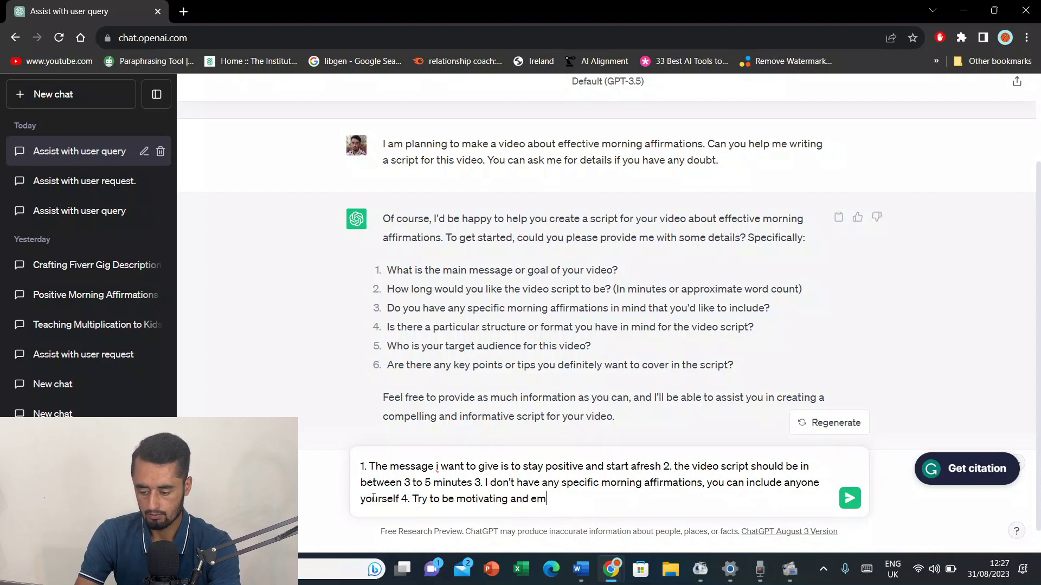
type("otional 5. my target audience is between")
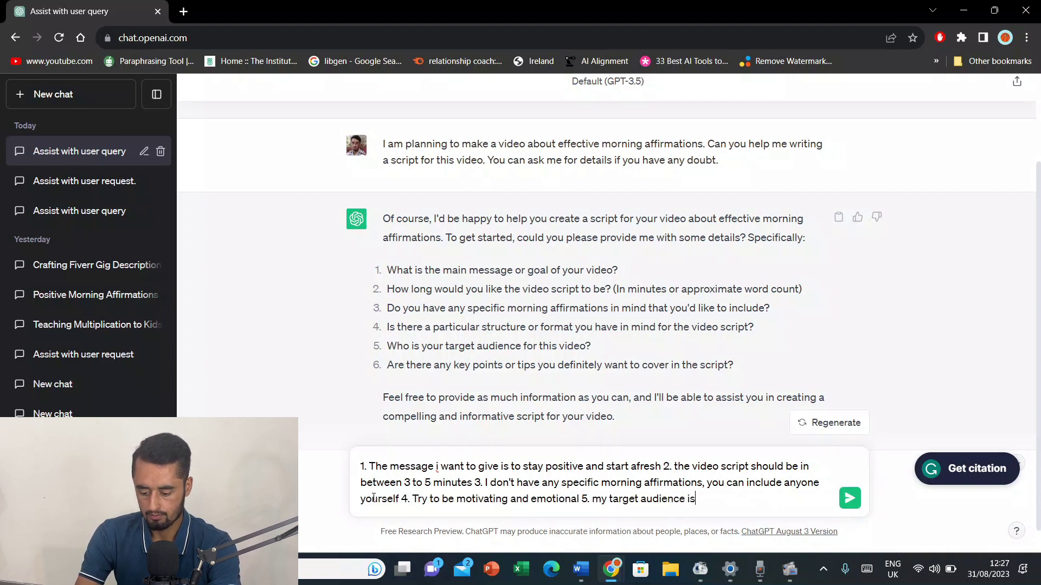
key("BackSpace")
key("BackSpace")
key("BackSpace")
key("BackSpace")
key("BackSpace")
key("BackSpace")
key("BackSpace")
type("people from 15 to 45 years old 6. I want you to cover the daily problems that pe")
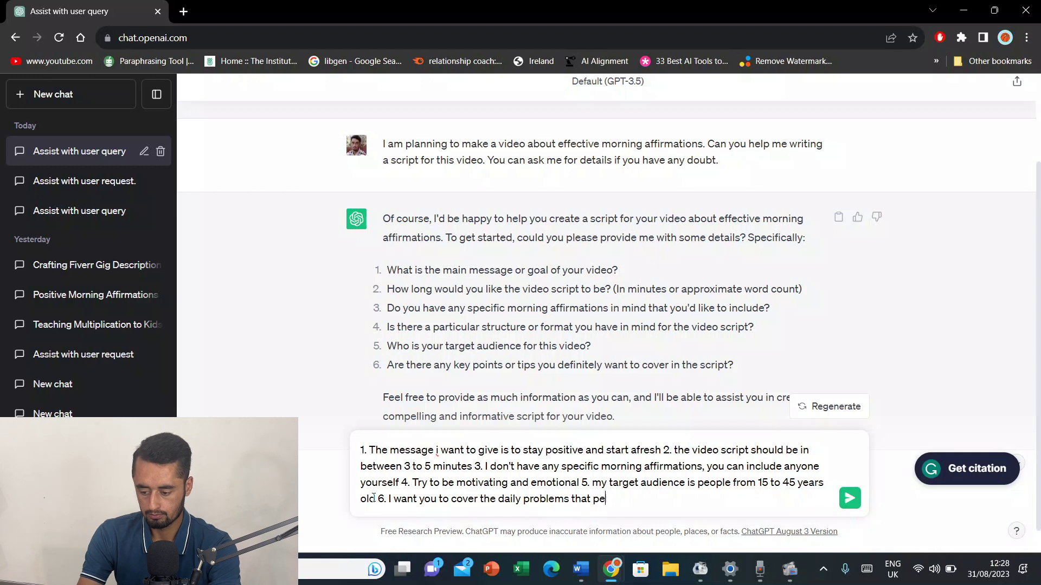
type("ople face, like the stress of job and business, rela")
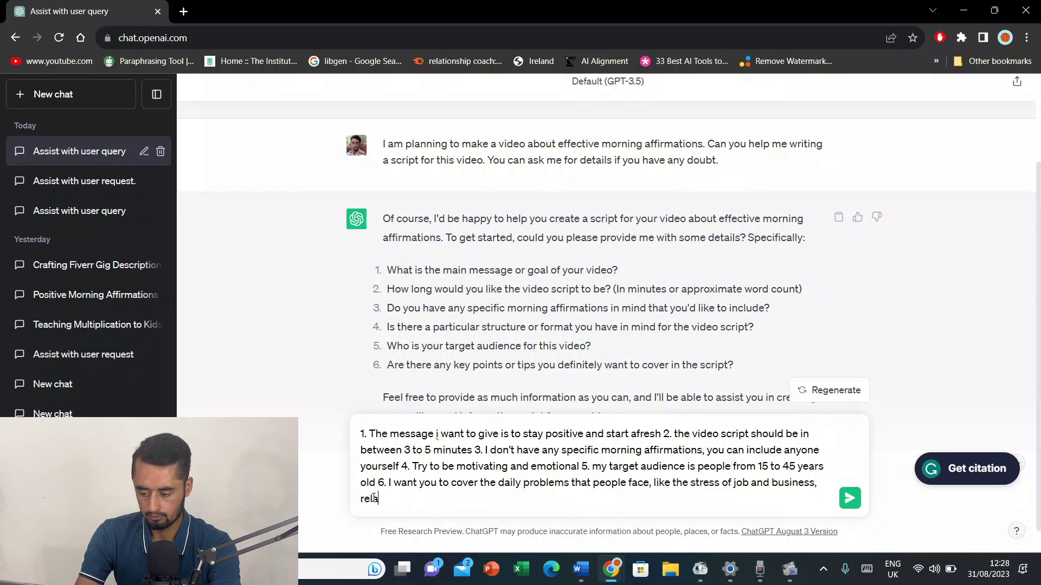
type("tionship issues etc")
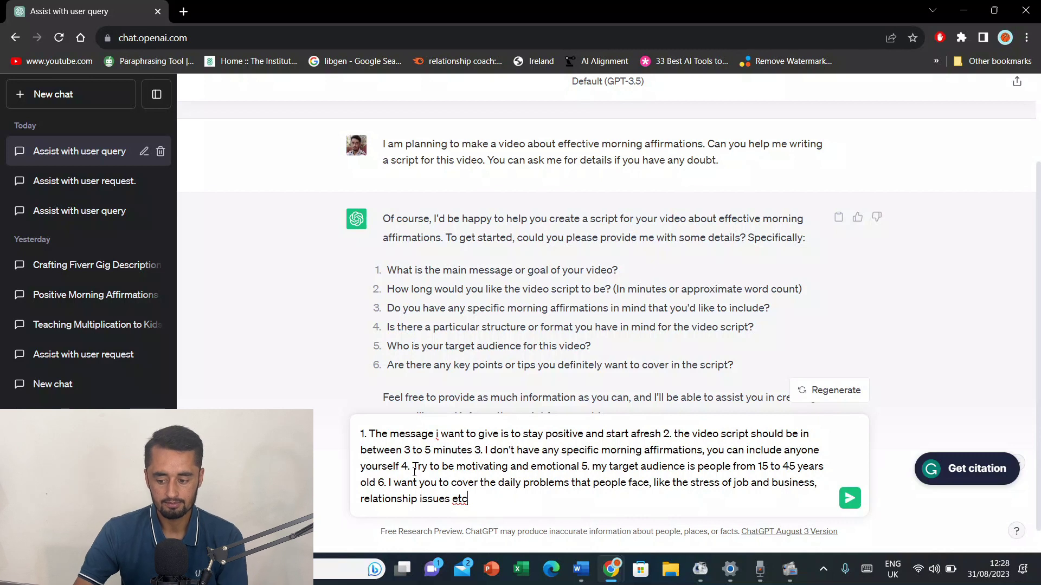
Send the answers and review the returned script with scene cues and five affirmations.
key("Return")
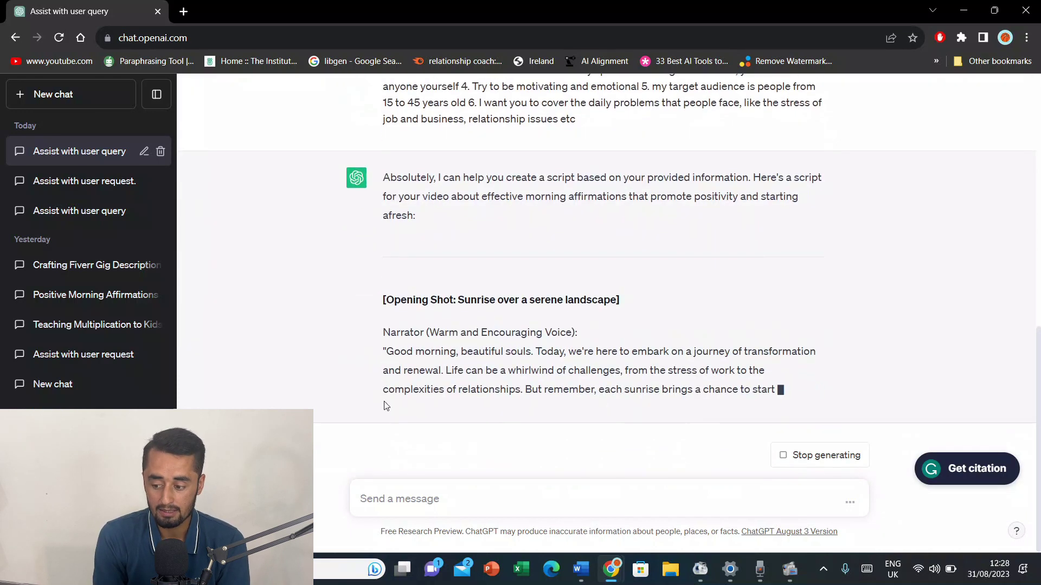
scroll(387, 405, "up", 2)
scroll(417, 313, "up", 1)
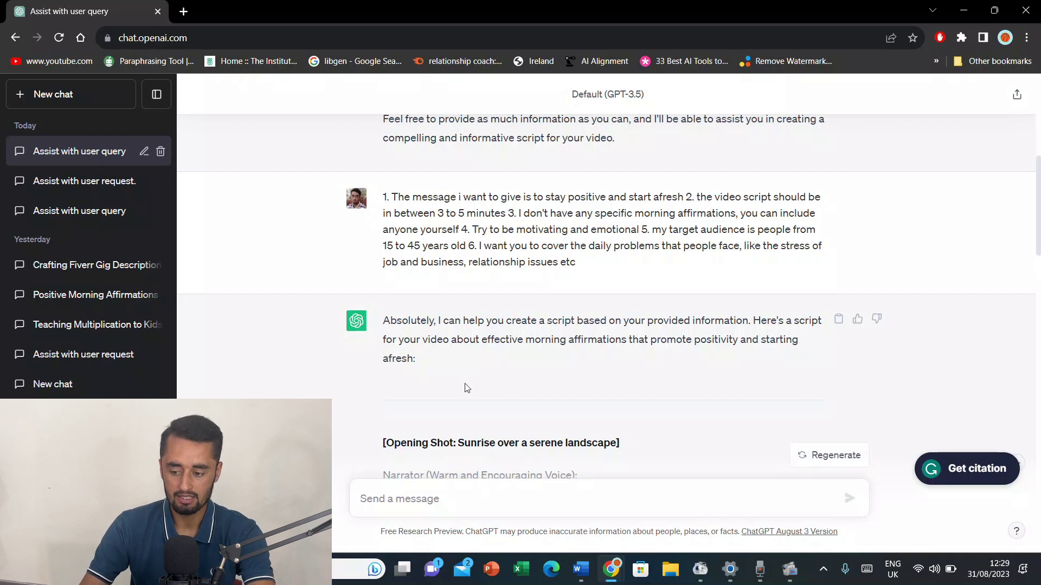
scroll(463, 384, "down", 2)
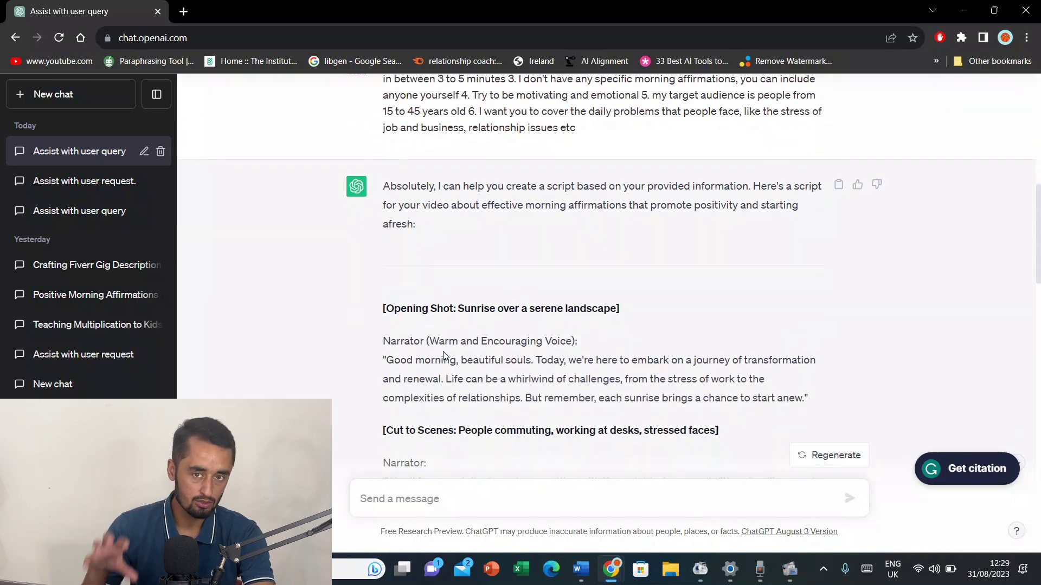
scroll(443, 356, "down", 3)
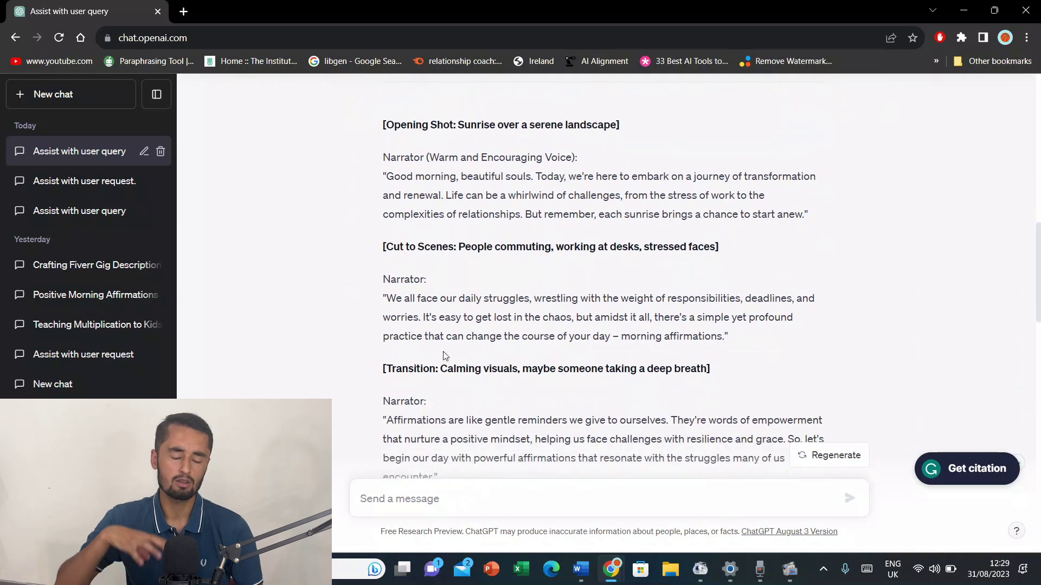
scroll(443, 356, "down", 5)
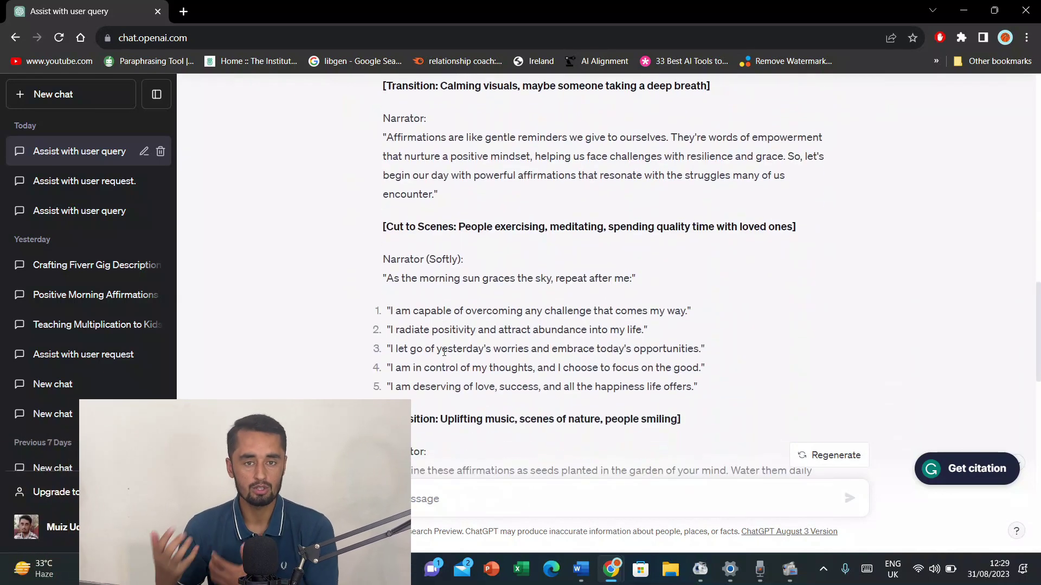
scroll(443, 352, "down", 3)
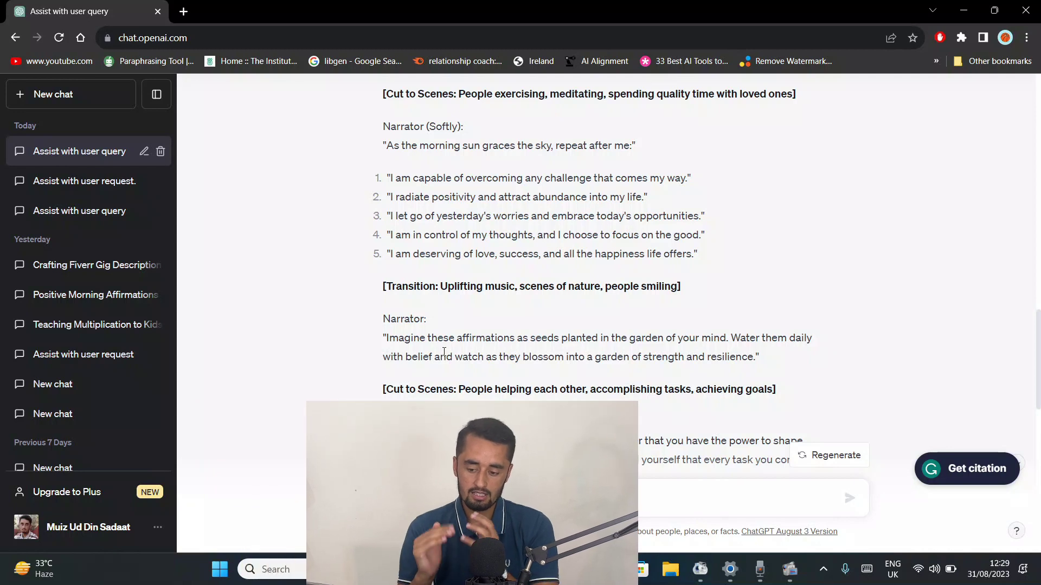
scroll(444, 352, "up", 10)
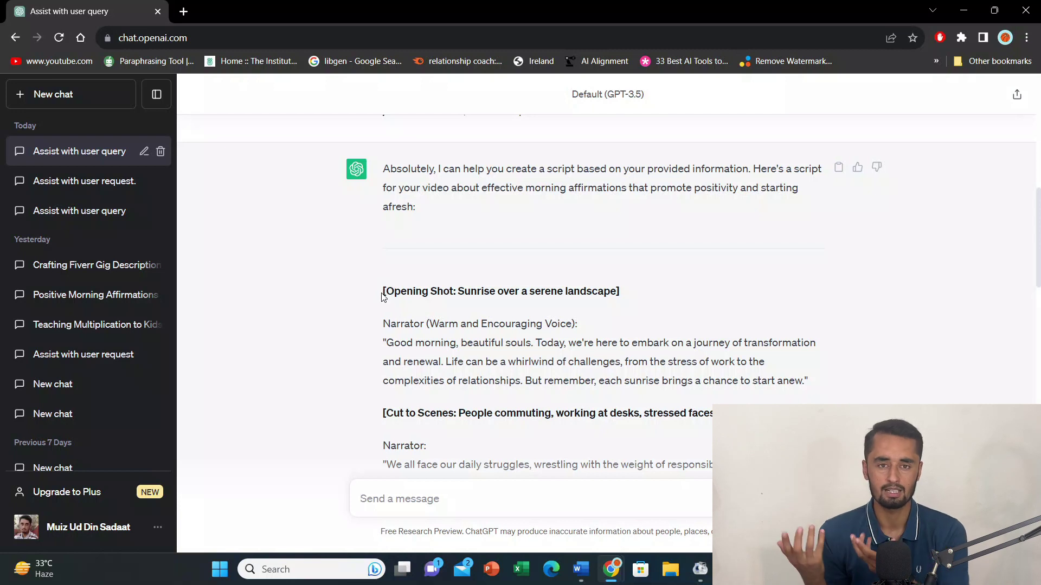
Select the generated script from [Opening Shot] through to the end for copying.
left_click_drag(382, 293, 554, 473)
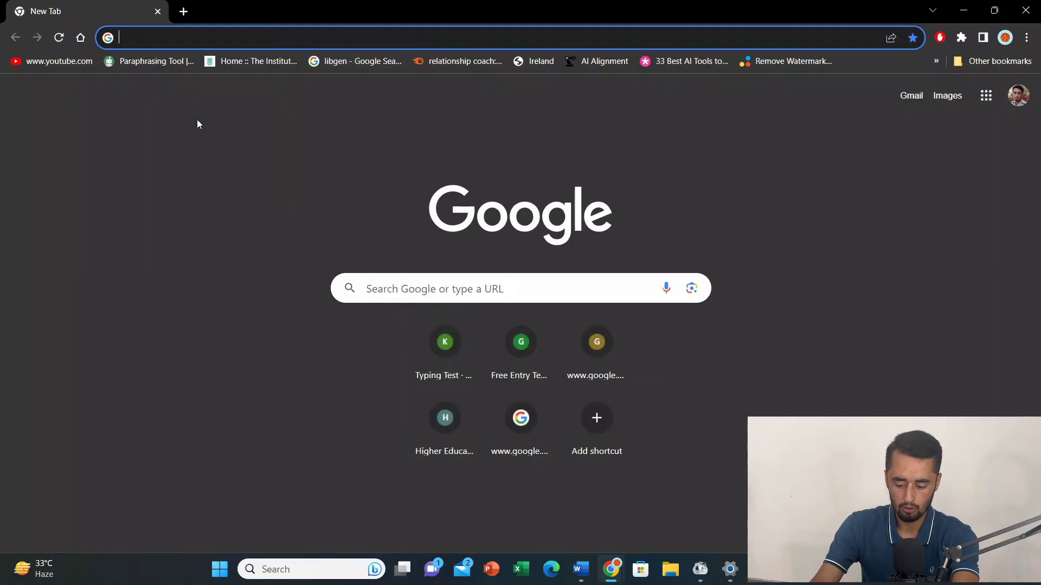
Search Google for 'augie lab' and open the Aug X Labs website.
type("augie lab")
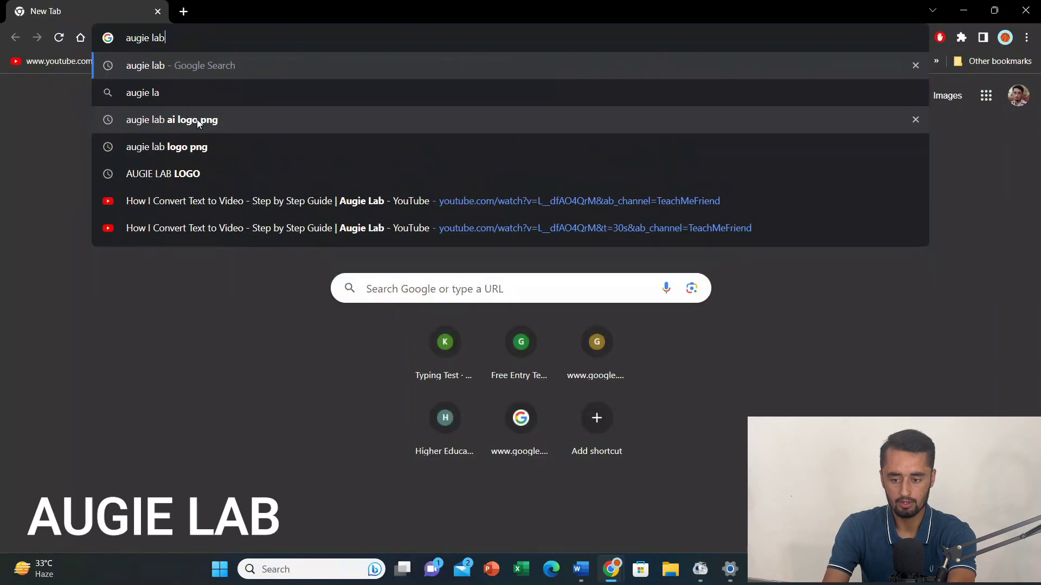
key("Return")
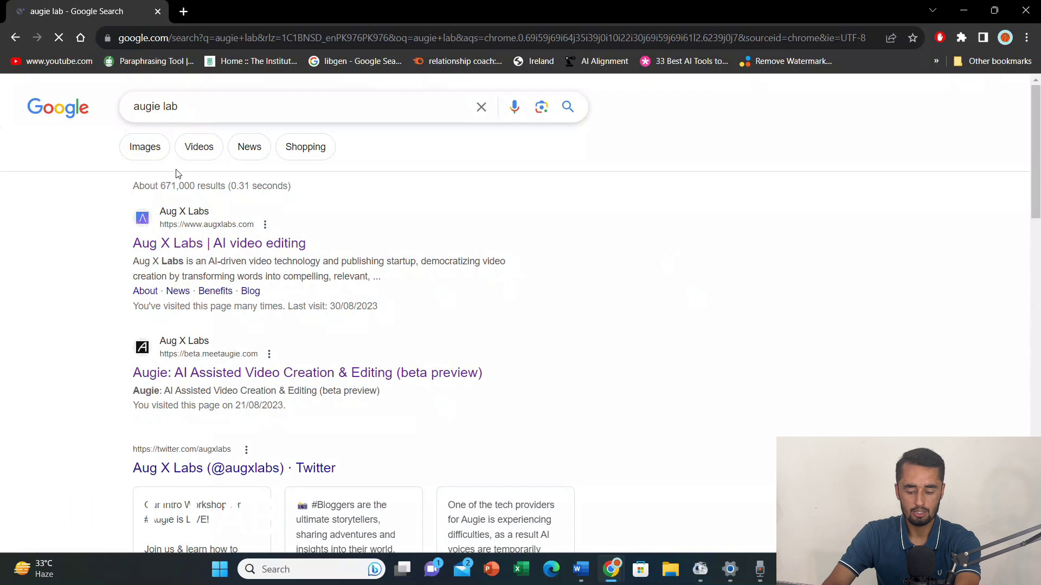
left_click(194, 243)
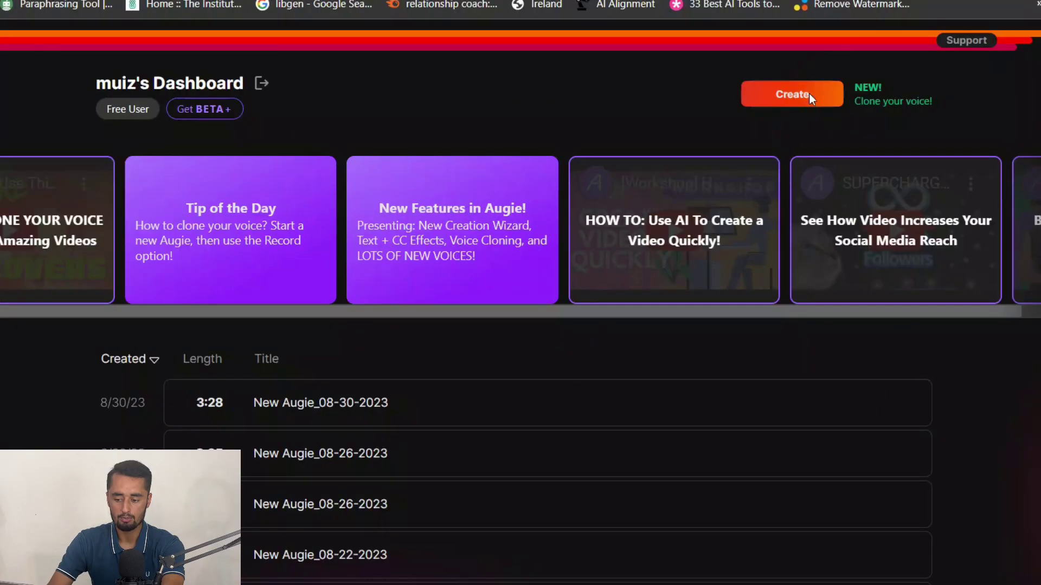
Create a new Augie with the 'I have a script that I want to turn into a video' option.
left_click(746, 134)
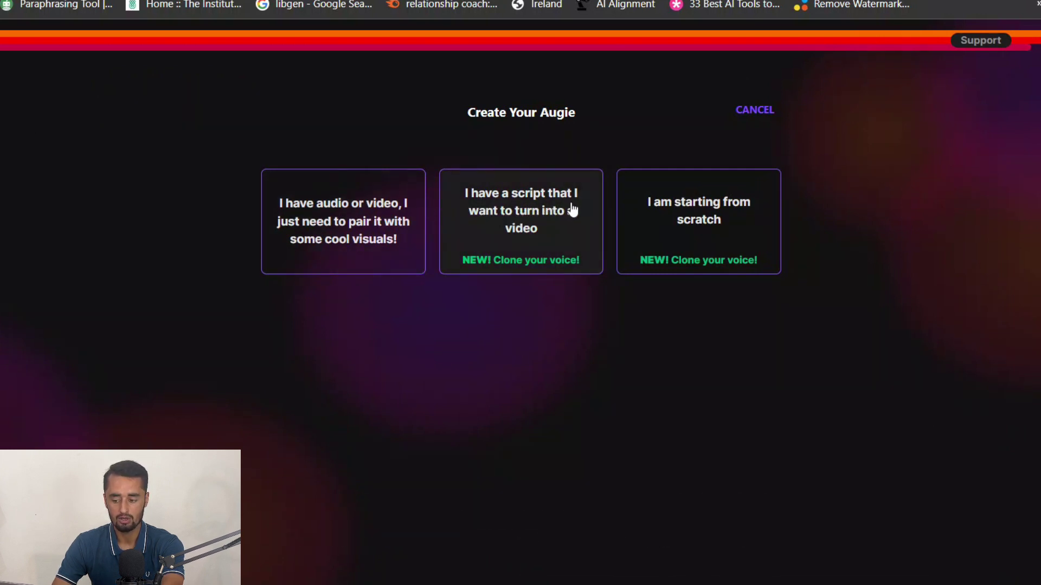
left_click(511, 229)
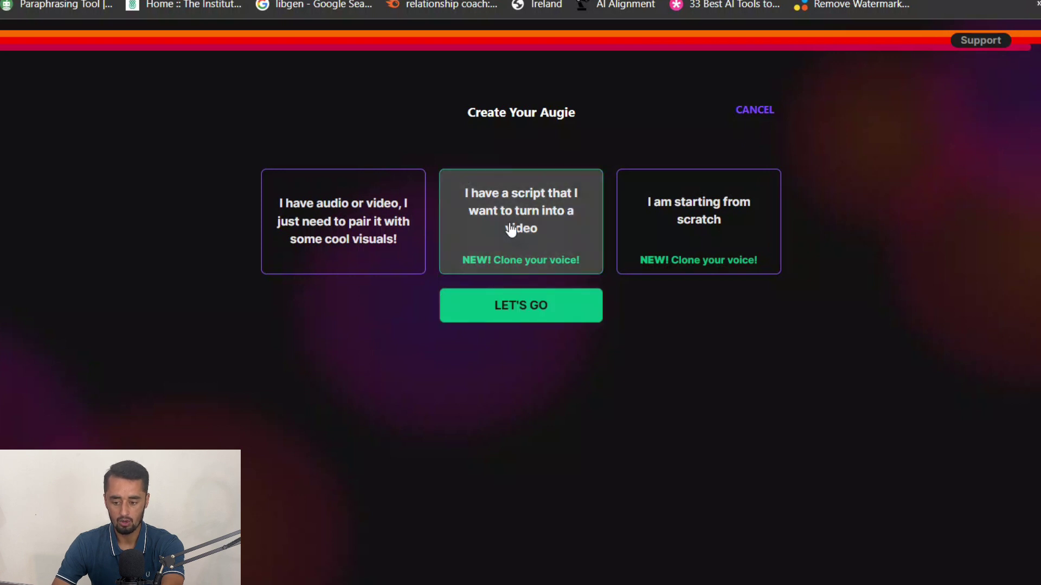
left_click(508, 312)
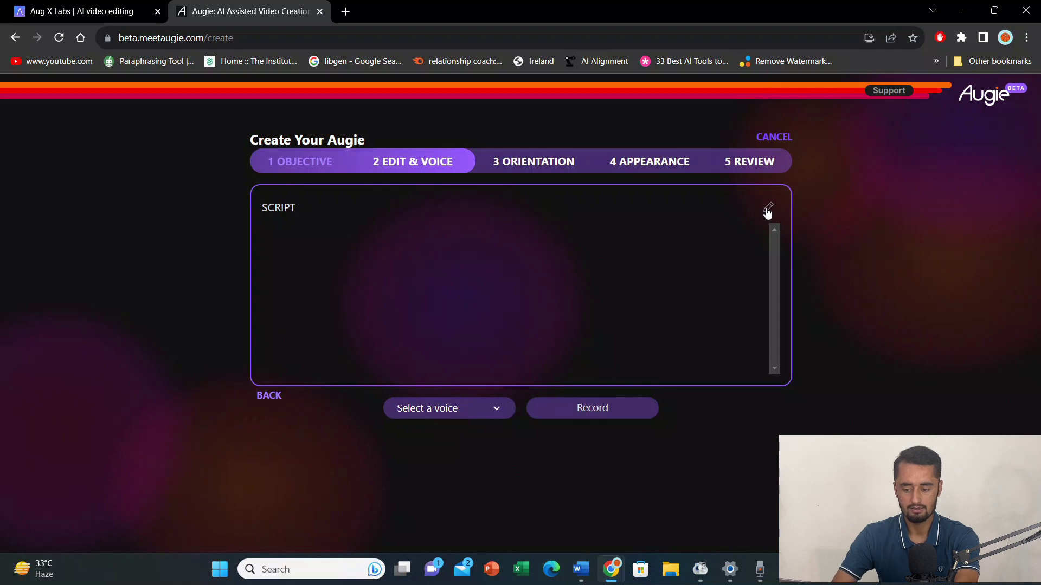
Paste the 3,402-character affirmations script into the Script box, trimming trailing blank lines.
left_click(769, 209)
key("ctrl+v")
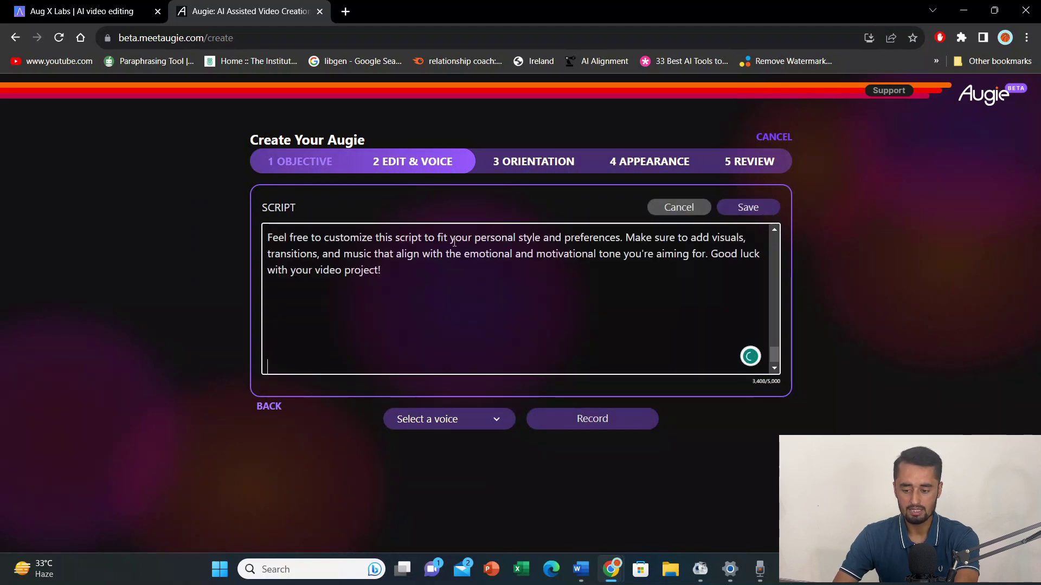
key("BackSpace")
key("BackSpace")
key("BackSpace")
key("BackSpace")
key("BackSpace")
key("BackSpace")
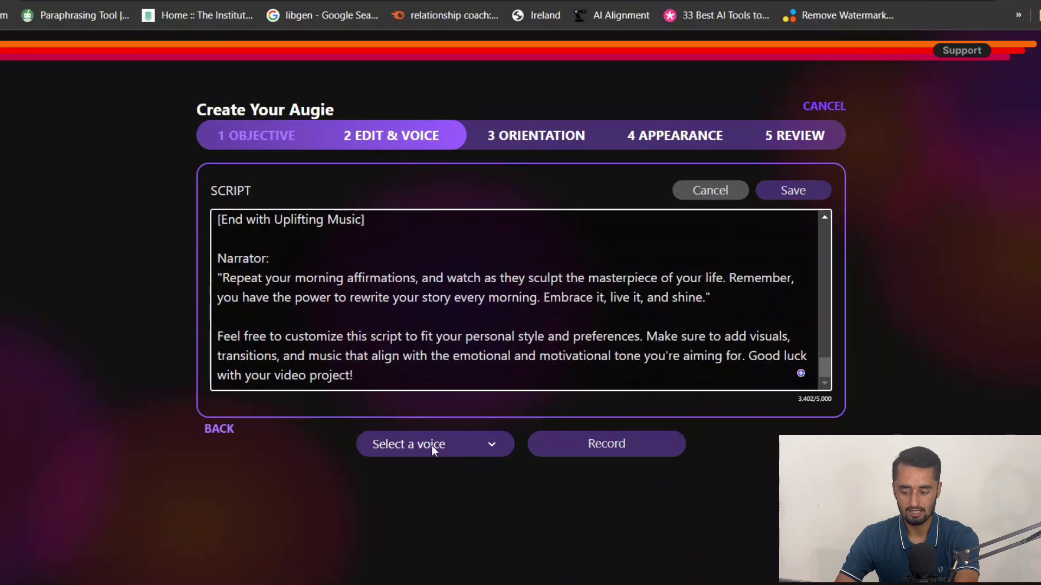
Choose Gerald [UK, Male, Adult] as the narrator voice.
left_click(455, 446)
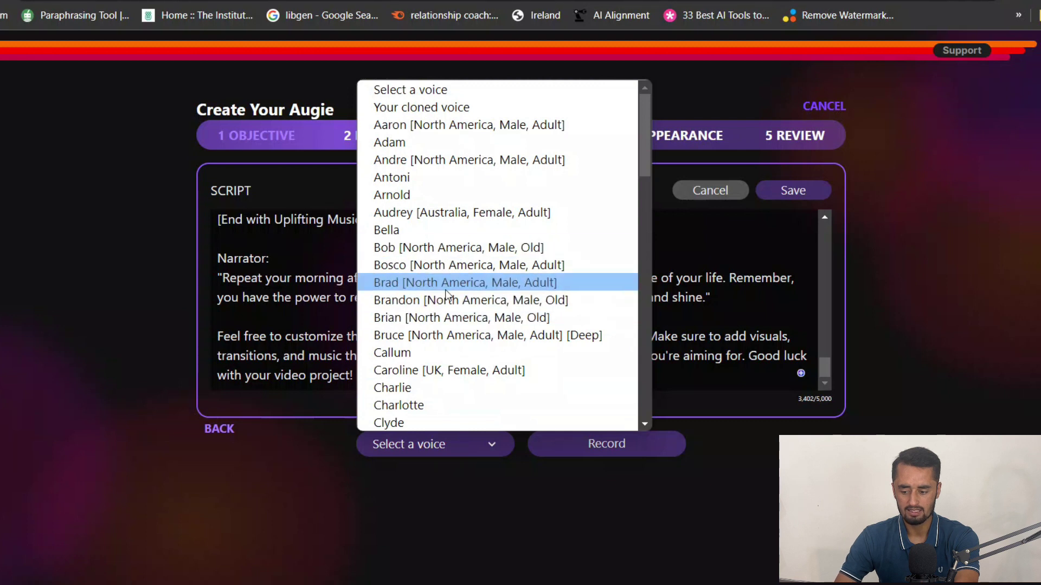
scroll(423, 338, "down", 3)
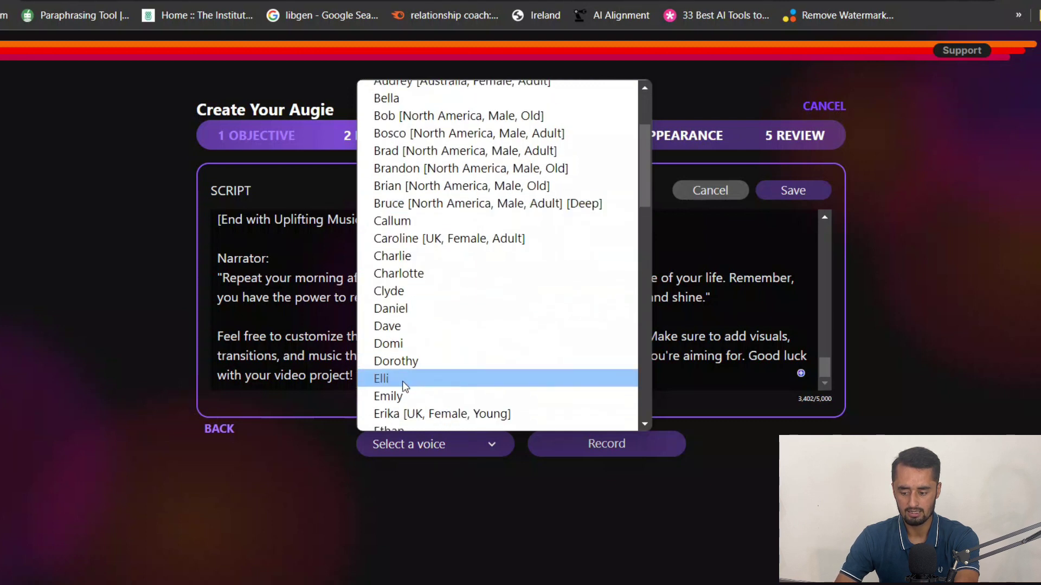
scroll(402, 382, "down", 2)
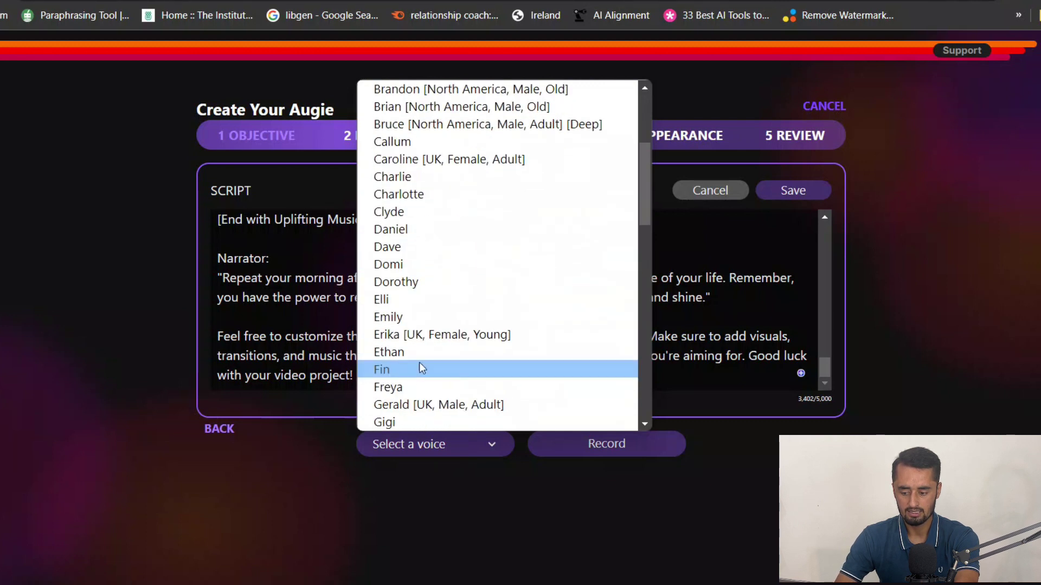
left_click(444, 405)
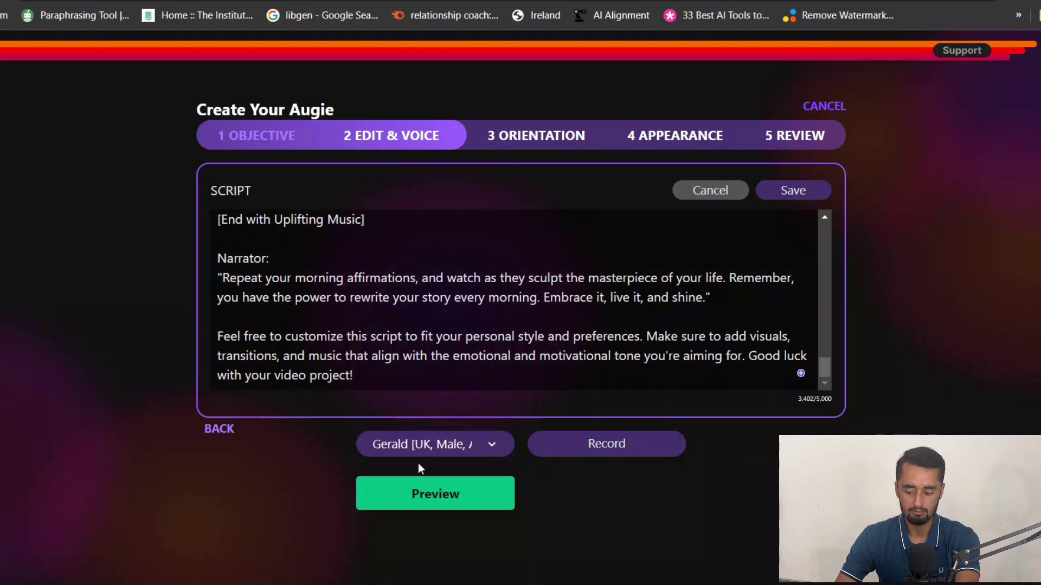
Generate the 3:46 narration preview of the script in the Gerald voice.
left_click(409, 494)
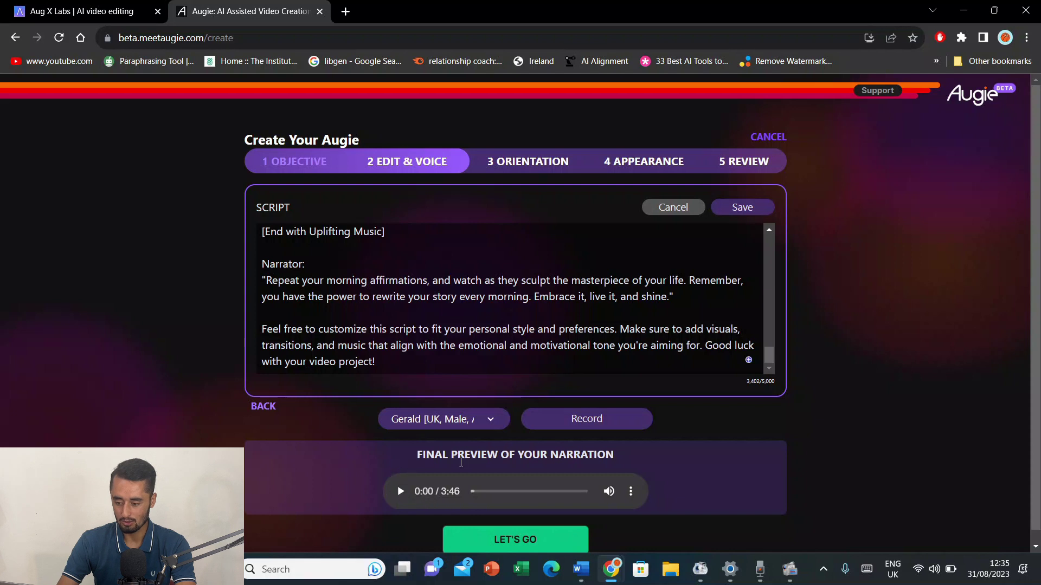
Keep the default orientation and auto-suggested stock clips, confirm the audio was checked, and create the video.
left_click(485, 537)
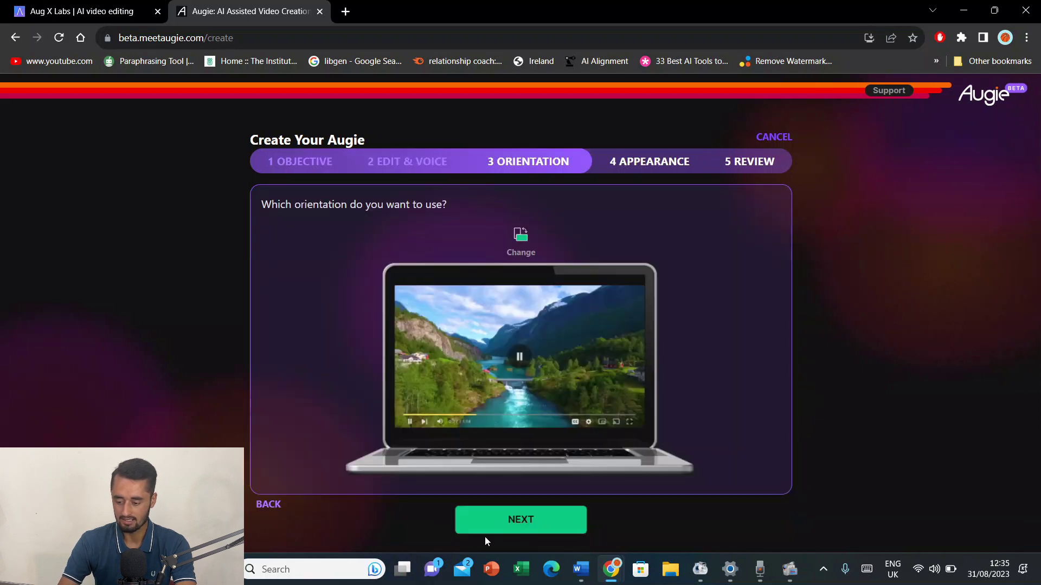
left_click(524, 522)
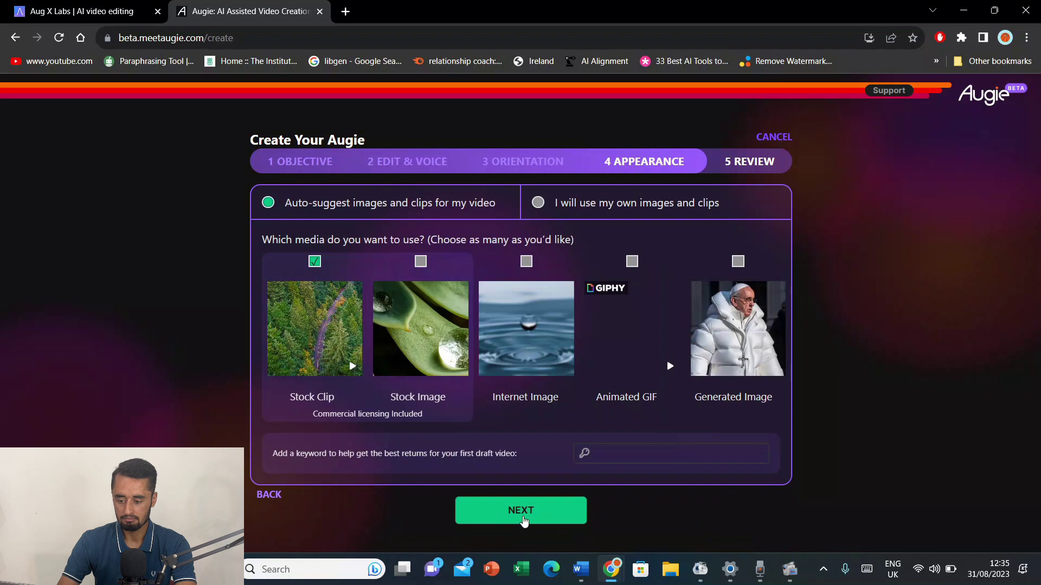
left_click(524, 515)
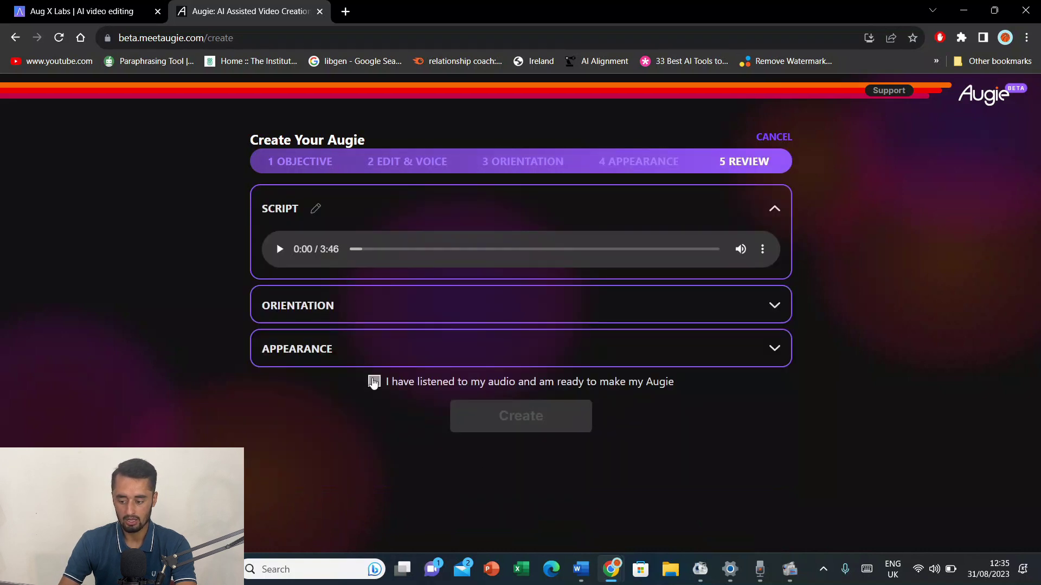
left_click(374, 382)
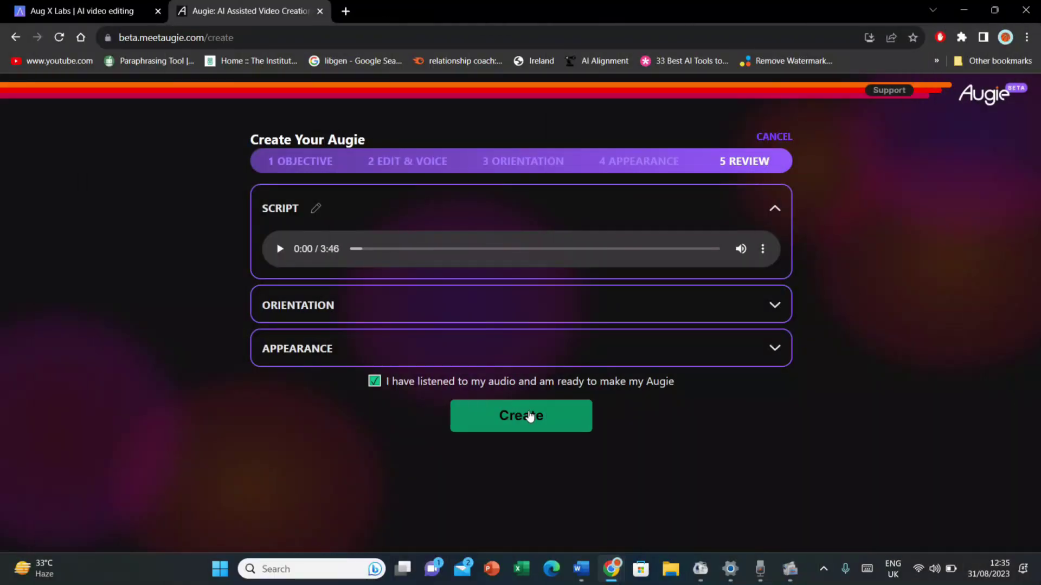
left_click(524, 415)
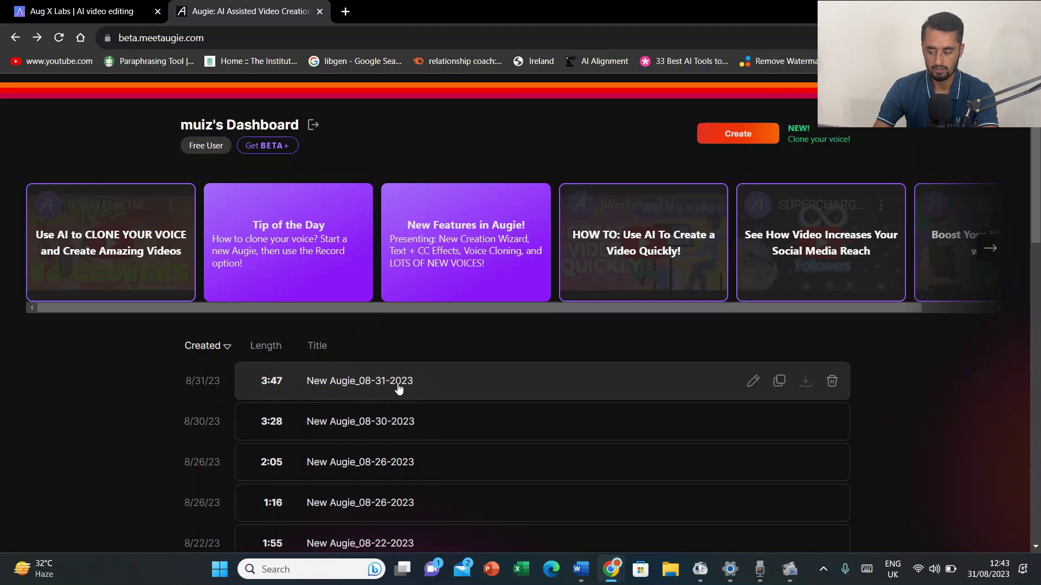
Open the 8/31 video New Augie_08-31-2023 and move past the Roughcut Report into its editor.
left_click(428, 384)
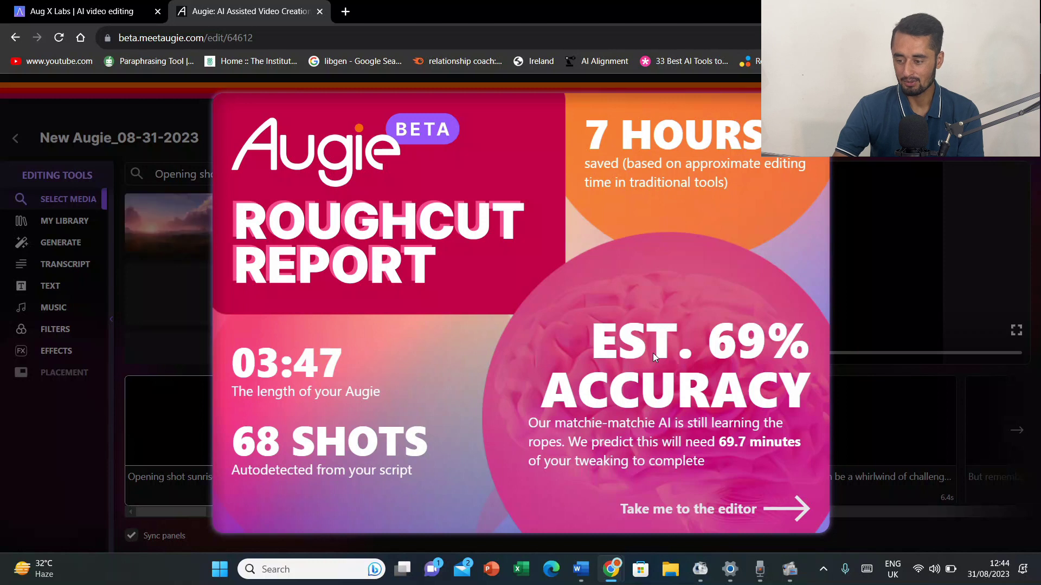
left_click(783, 507)
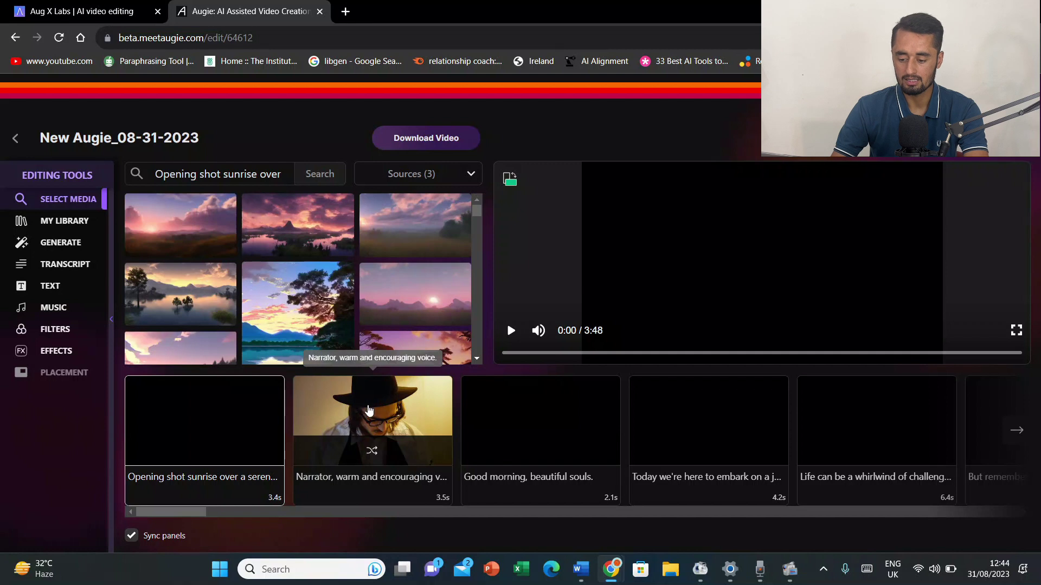
Search stock media for 'sunrise' and swap clip 2's man-in-a-hat footage for the sunrise-over-sea image.
left_click(378, 411)
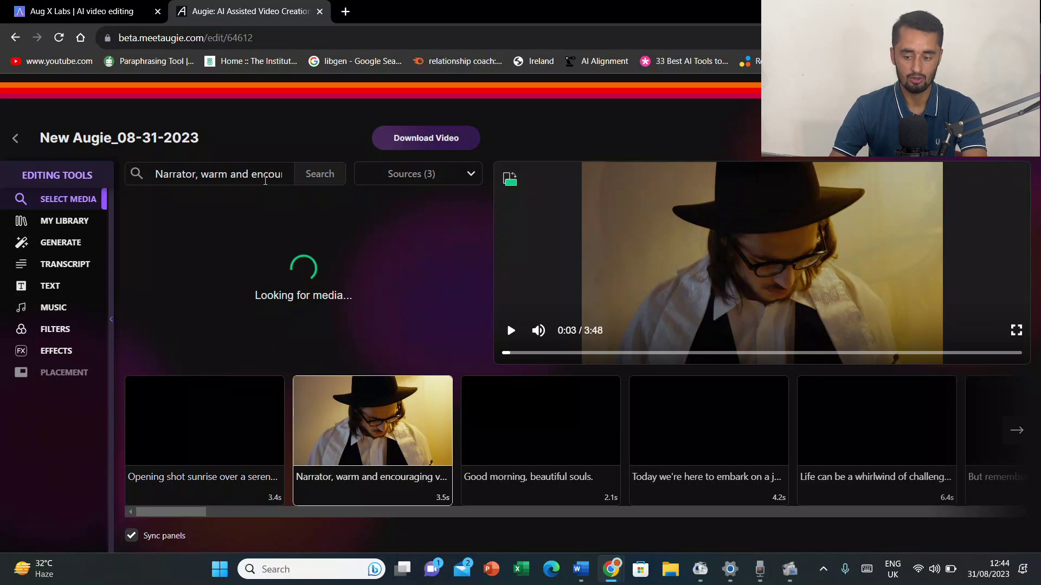
left_click(265, 179)
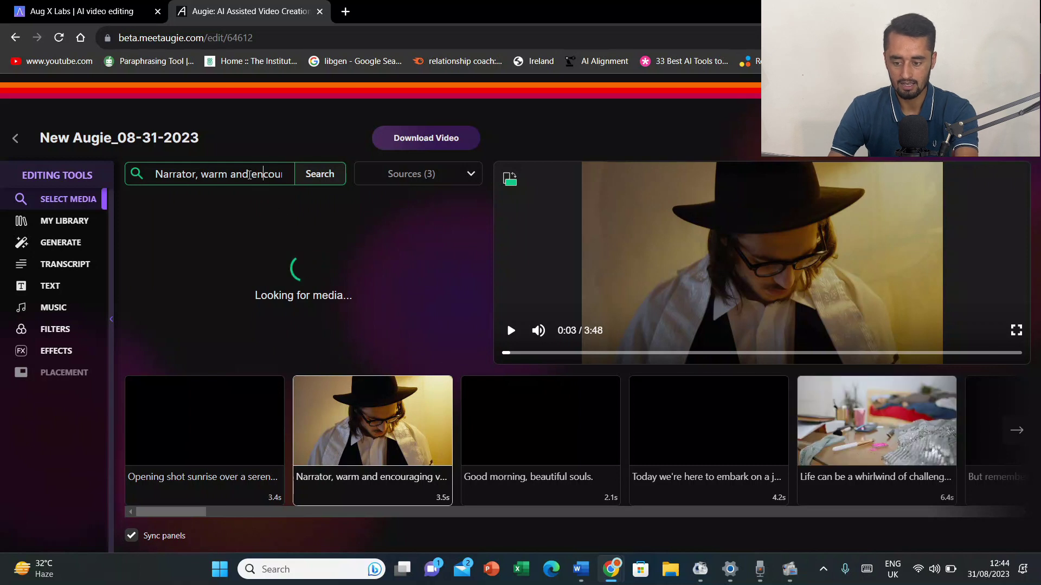
triple_click(249, 175)
key("BackSpace")
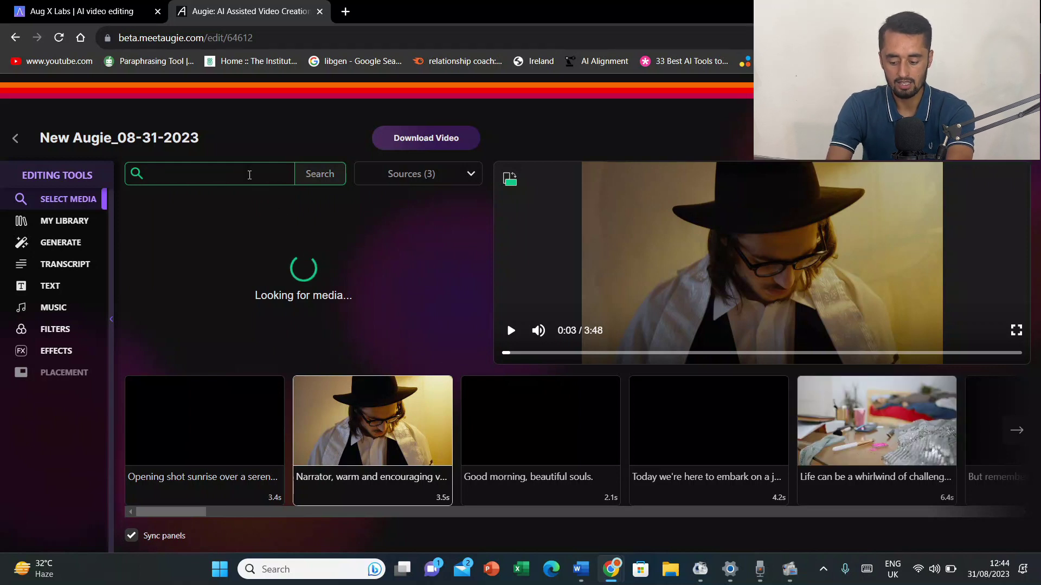
type("sunri")
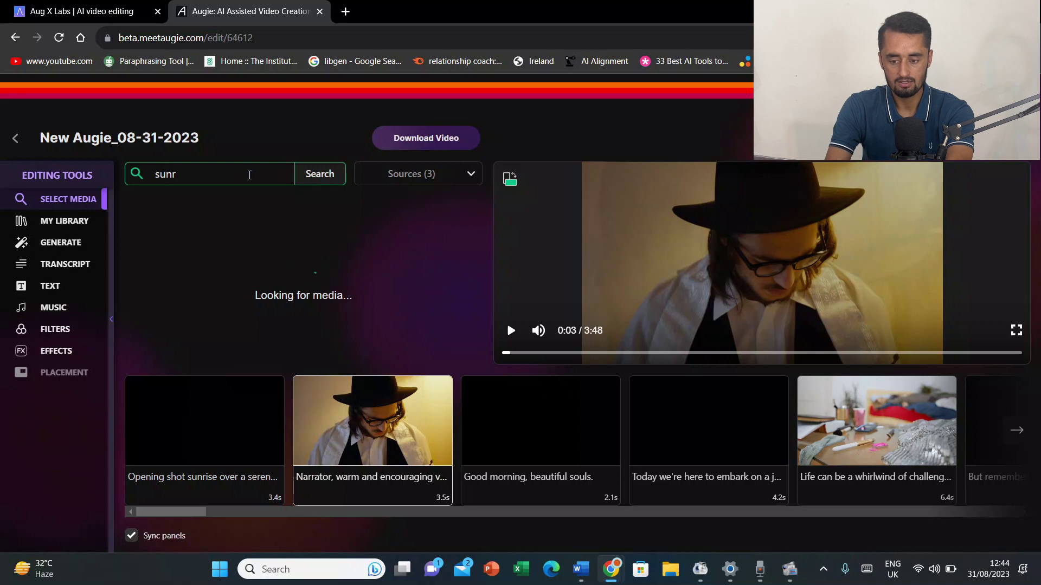
key("BackSpace")
key("BackSpace")
key("BackSpace")
key("BackSpace")
type("sur")
key("BackSpace")
type("nrise")
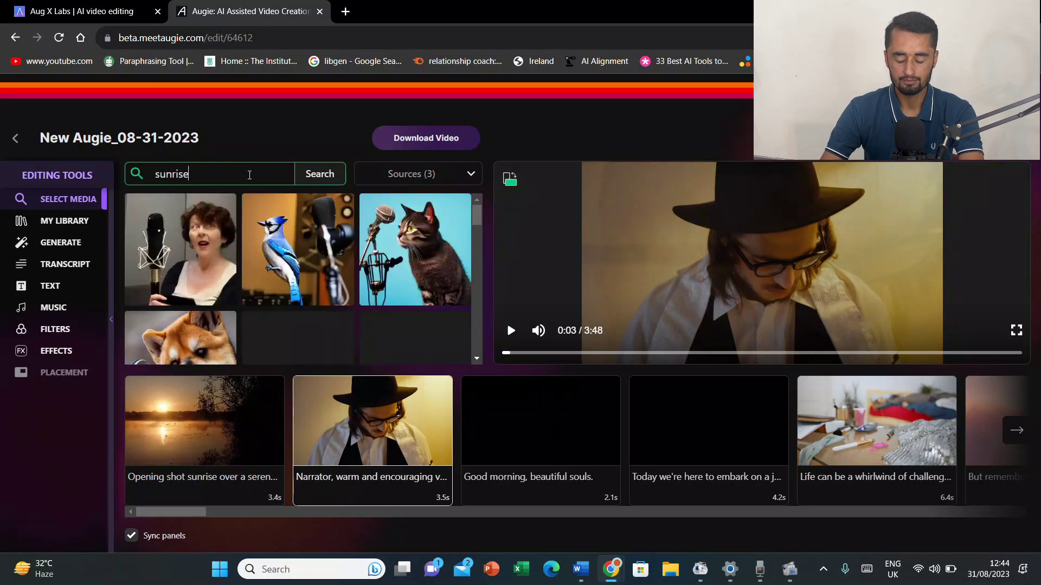
left_click(320, 174)
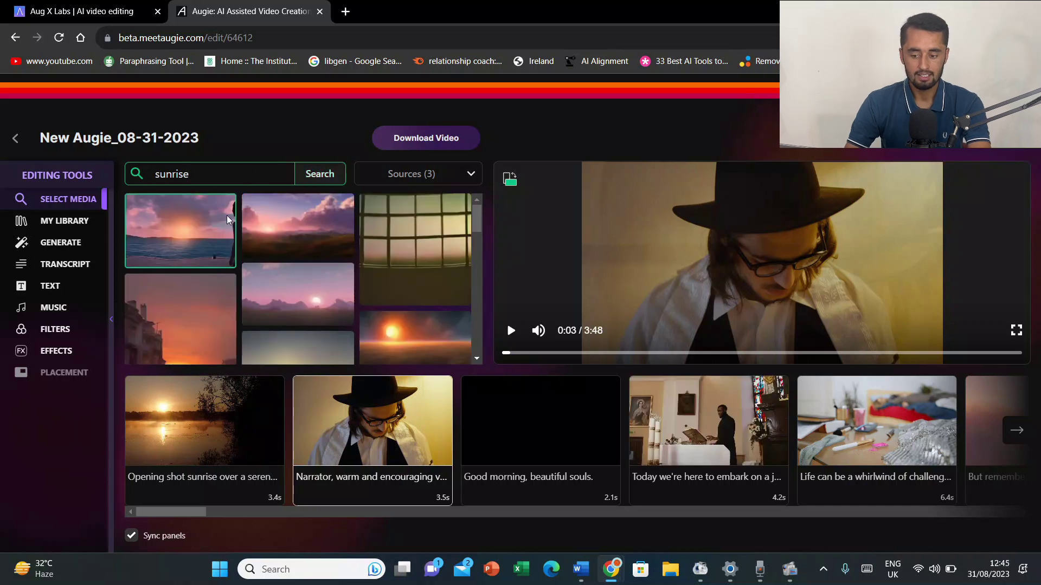
left_click(182, 234)
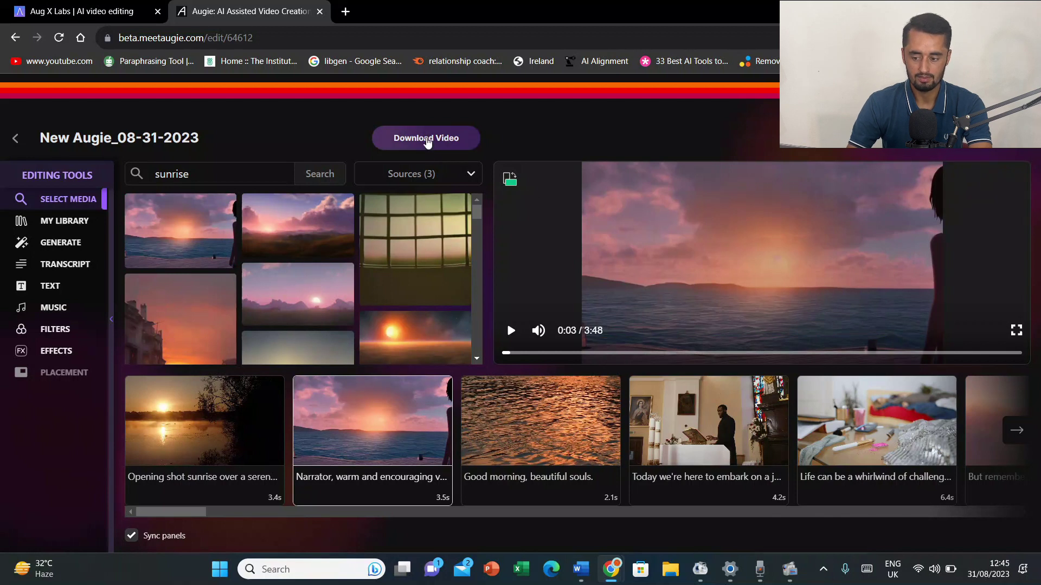
Build the video and save it as New Augie_08-31-2023.mp4.
left_click(427, 139)
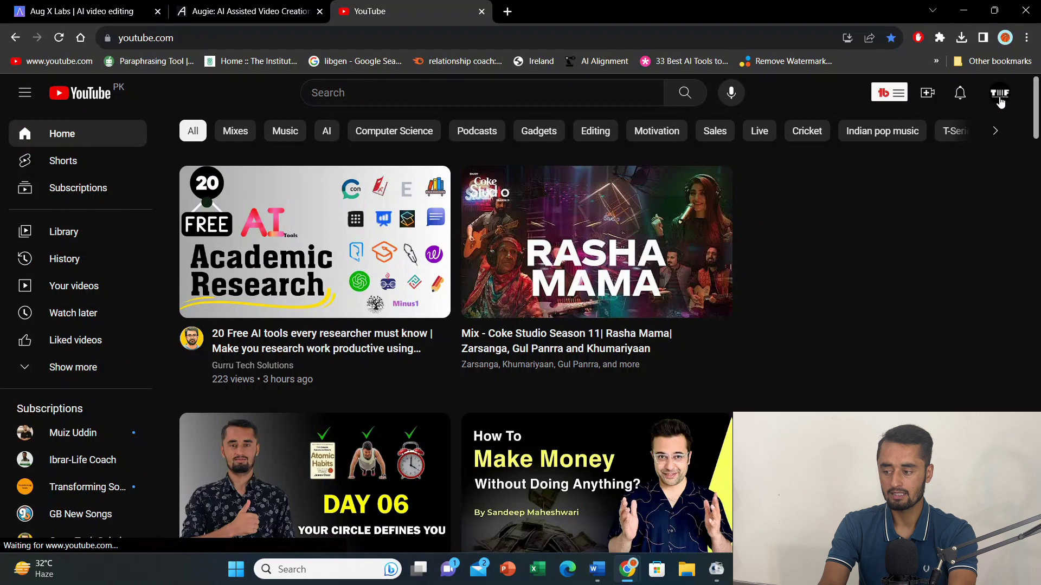
Go to YouTube Studio from the YouTube account menu to reach the channel dashboard.
left_click(1001, 95)
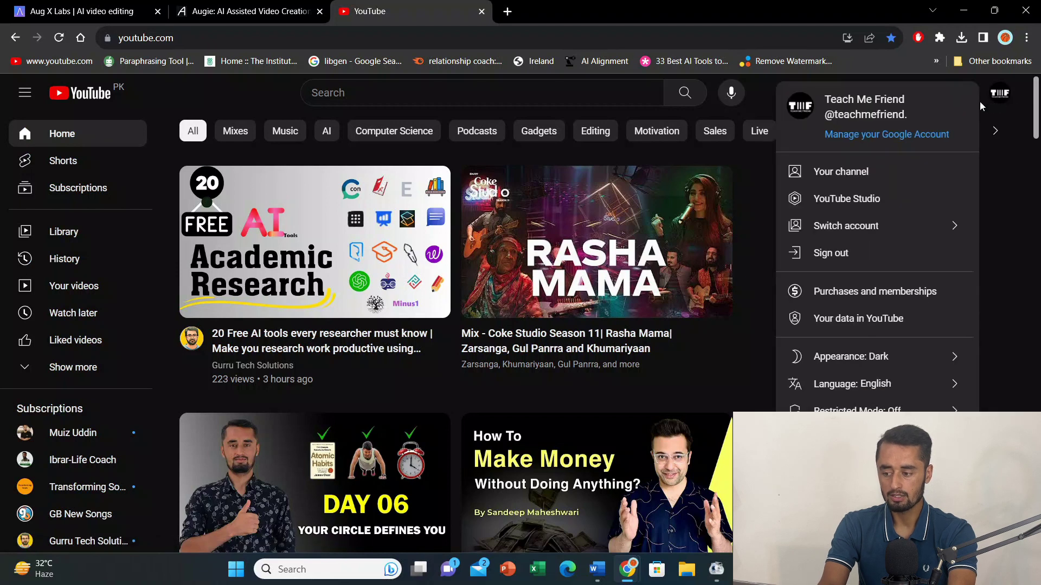
left_click(850, 201)
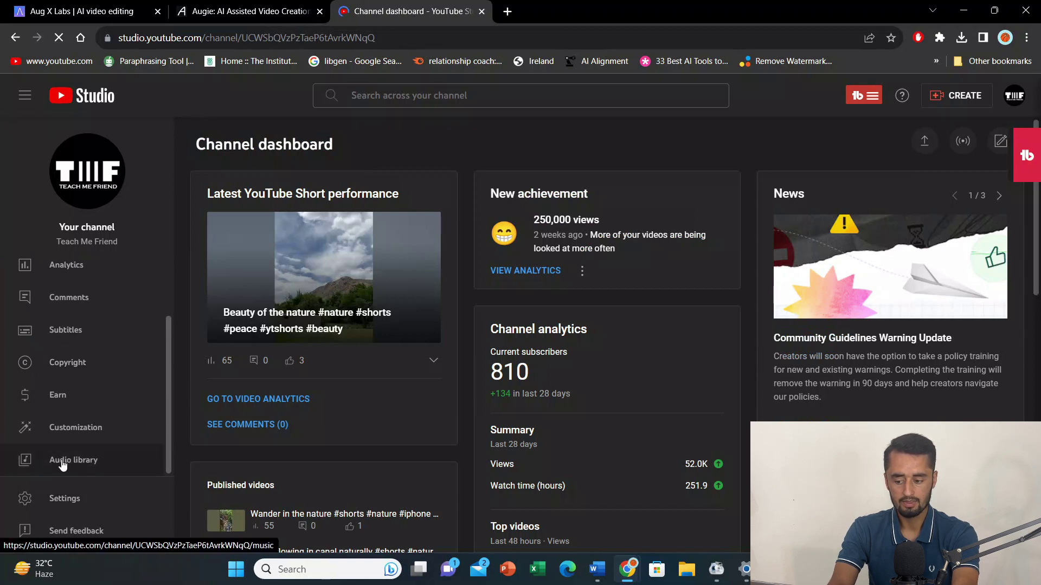
Download the MP3 of 'Guess I'll Never Know' from the YouTube Studio Audio library.
left_click(62, 462)
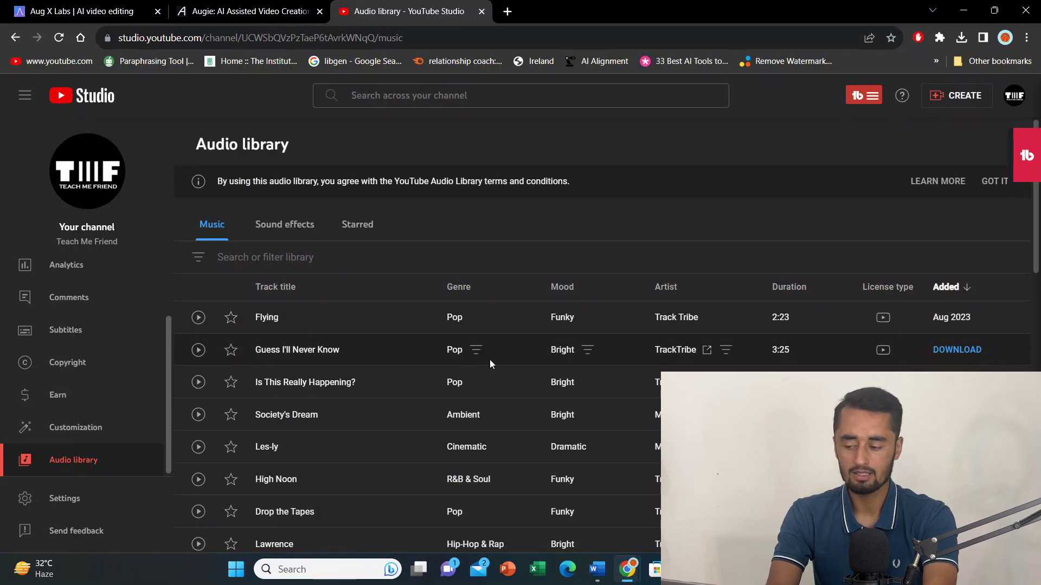
left_click(964, 352)
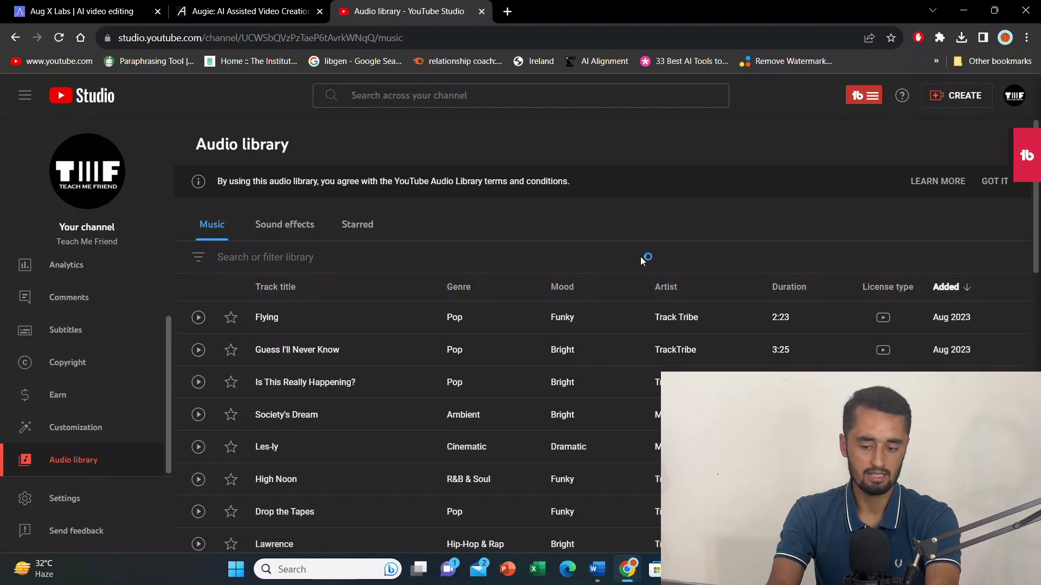